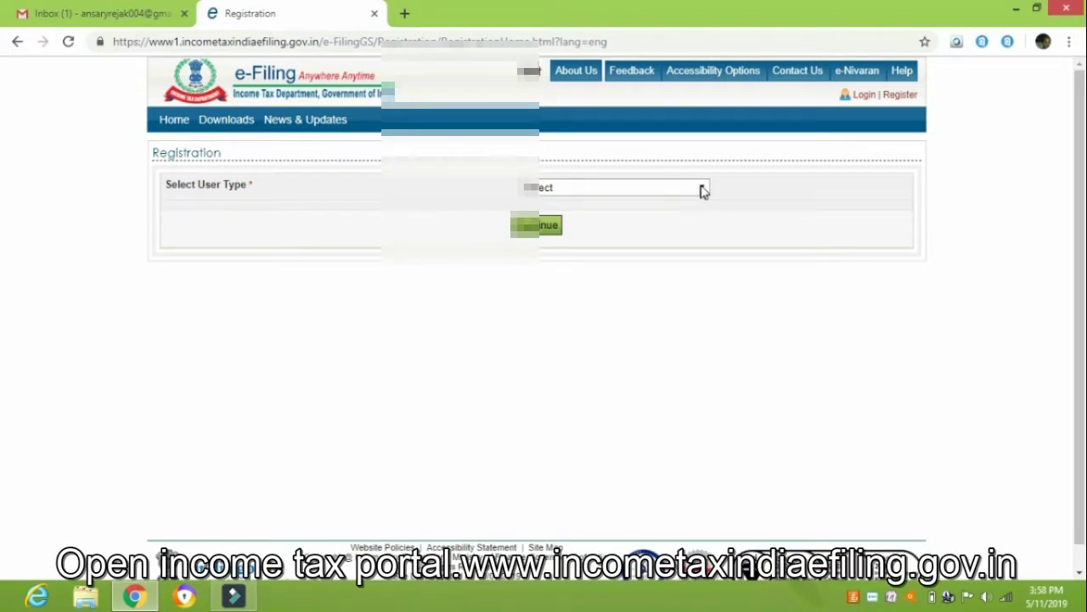
# - Choose Individual as the user type to start registration
pyautogui.click(702, 188)
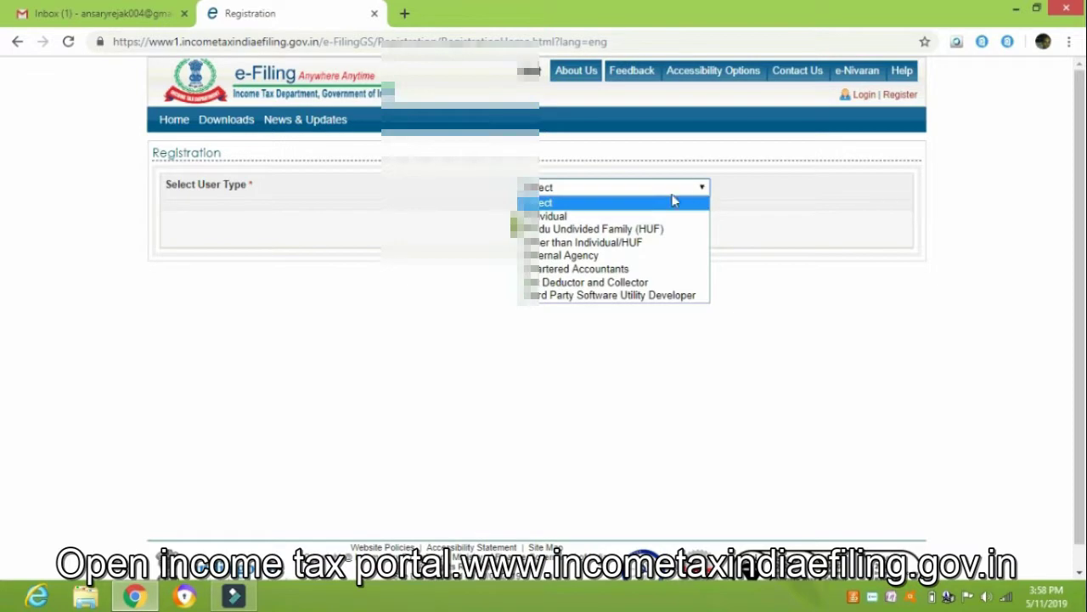
pyautogui.click(642, 217)
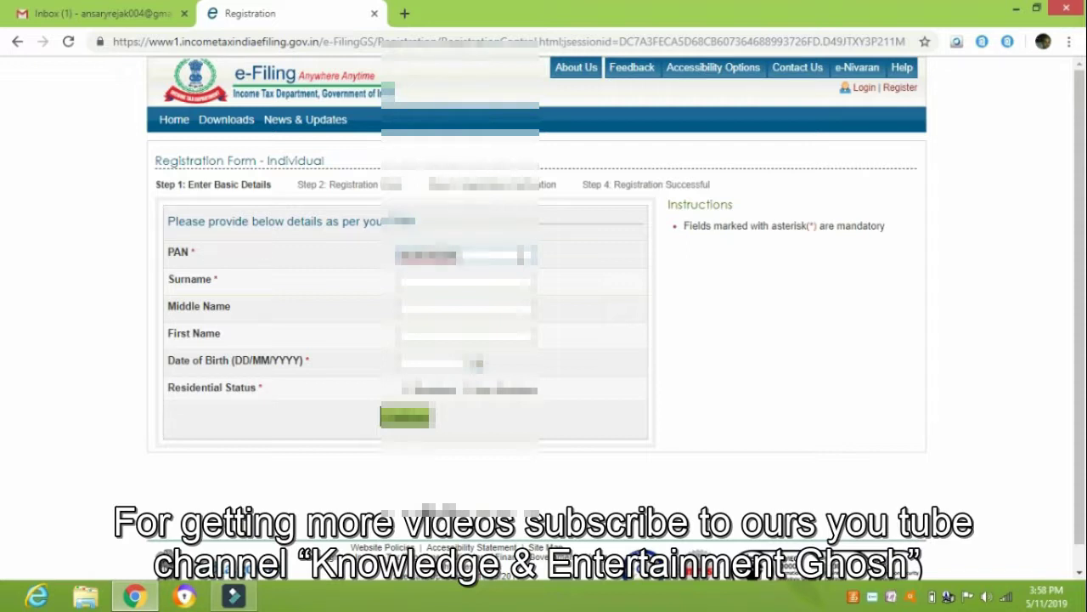
# - Enter the user's surname and first name in the registration form
pyautogui.click(472, 281)
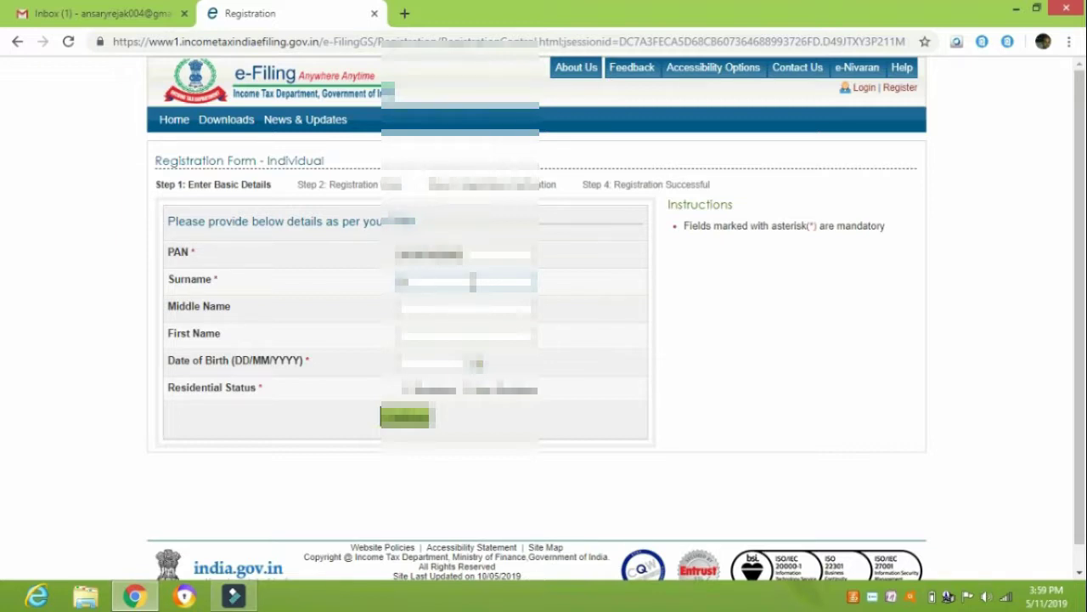
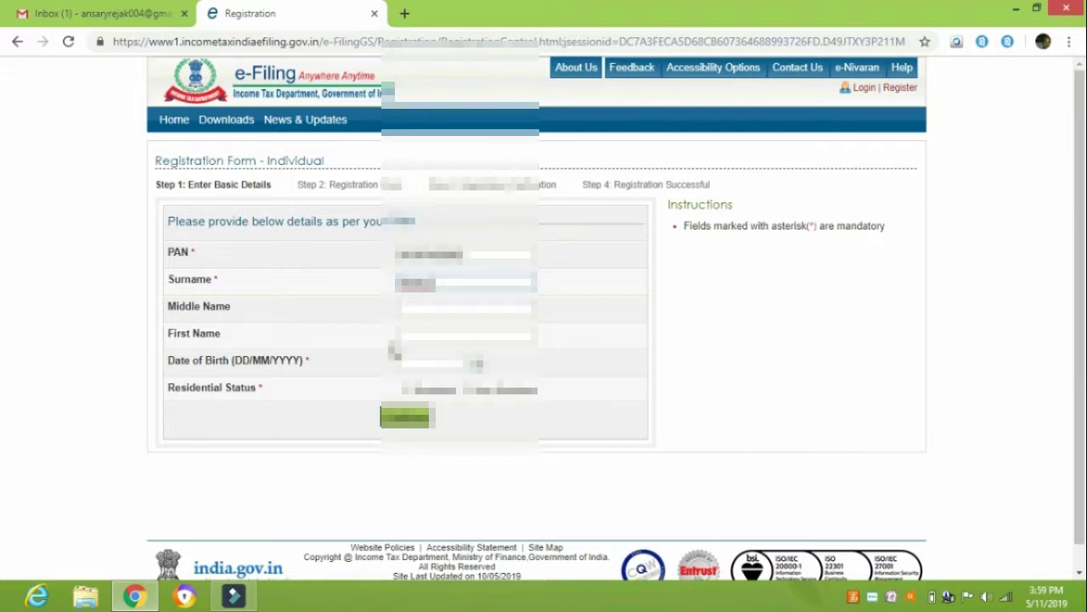
pyautogui.click(423, 336)
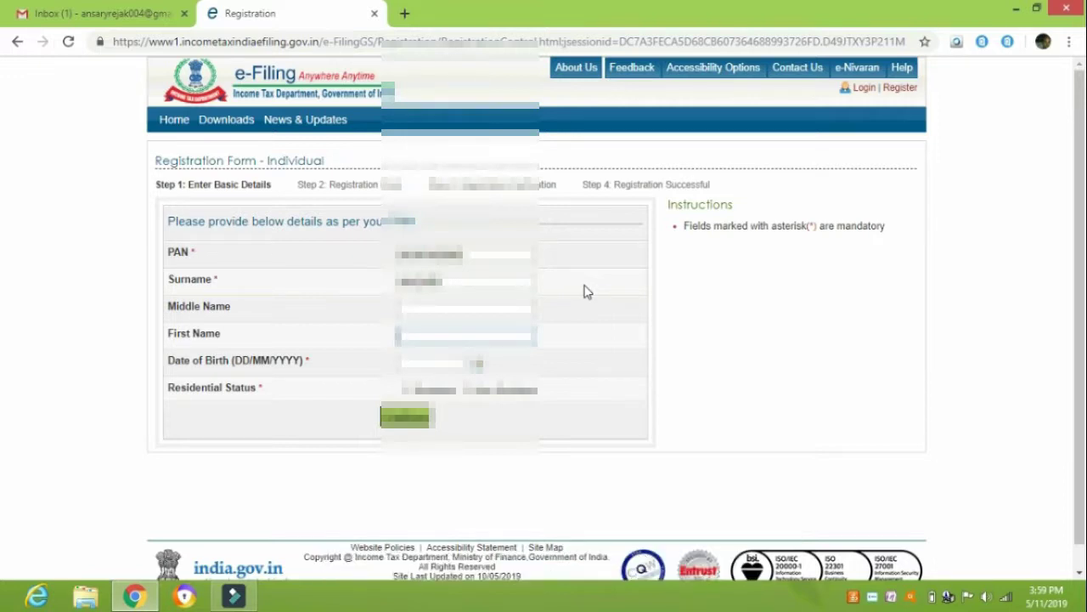
# - Set an October date of birth, mark status as Resident, and submit the basic details
pyautogui.click(478, 367)
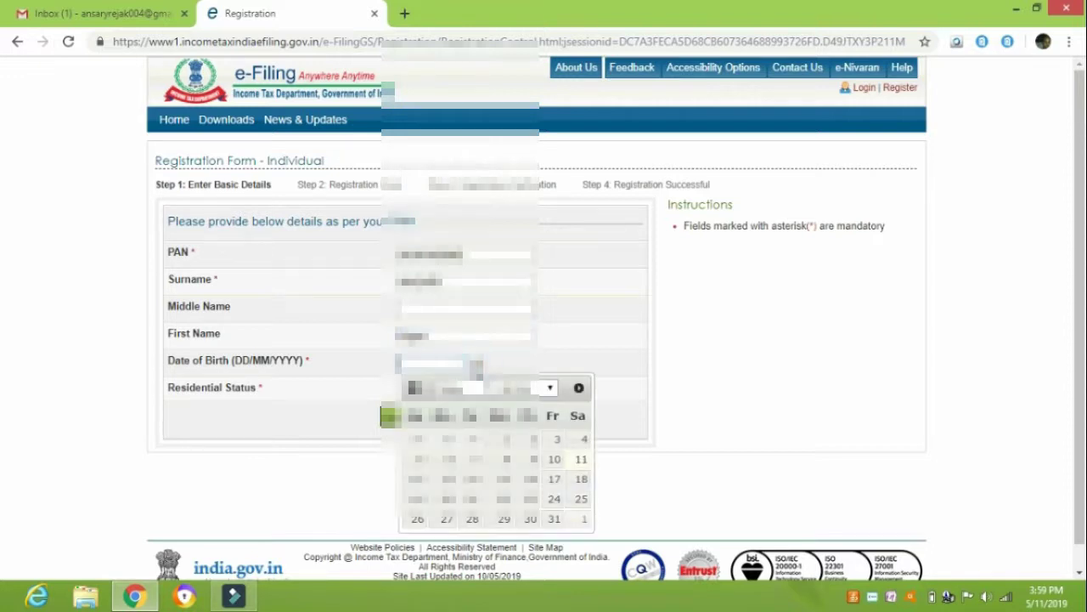
pyautogui.click(551, 388)
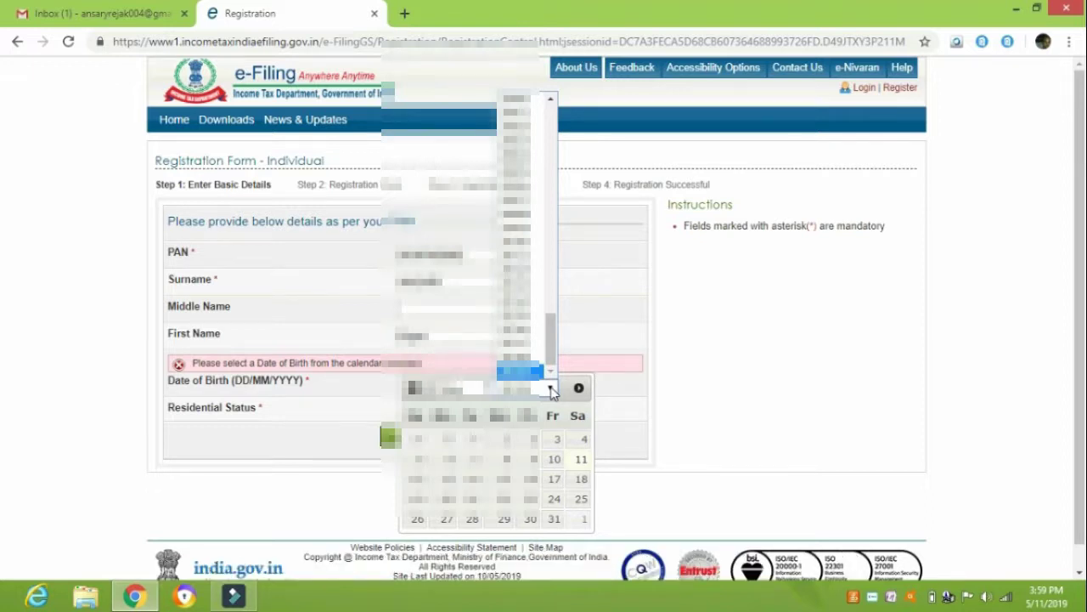
pyautogui.click(550, 98)
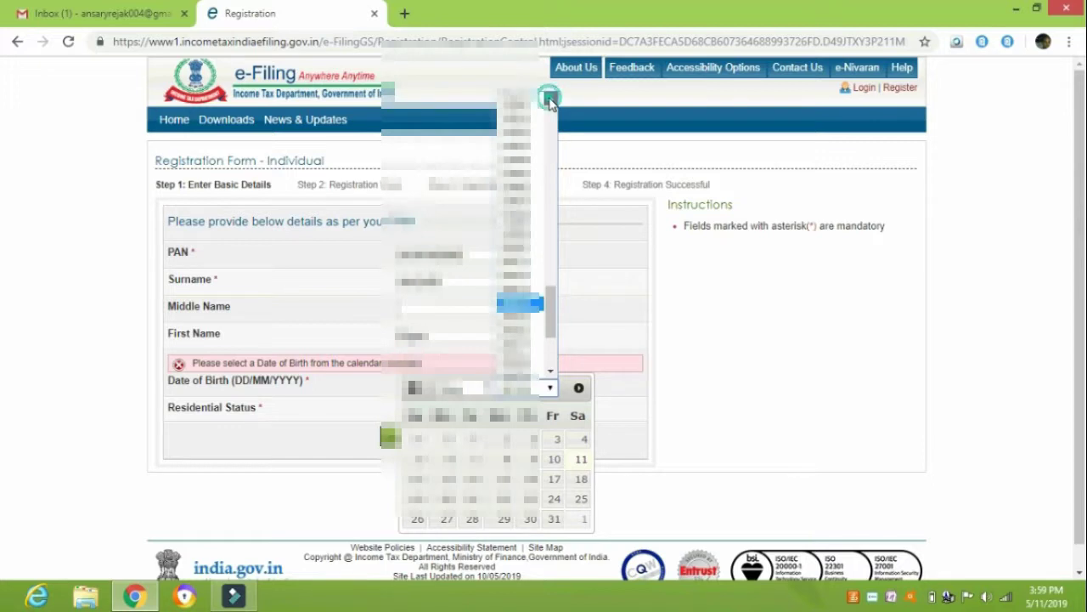
pyautogui.click(520, 114)
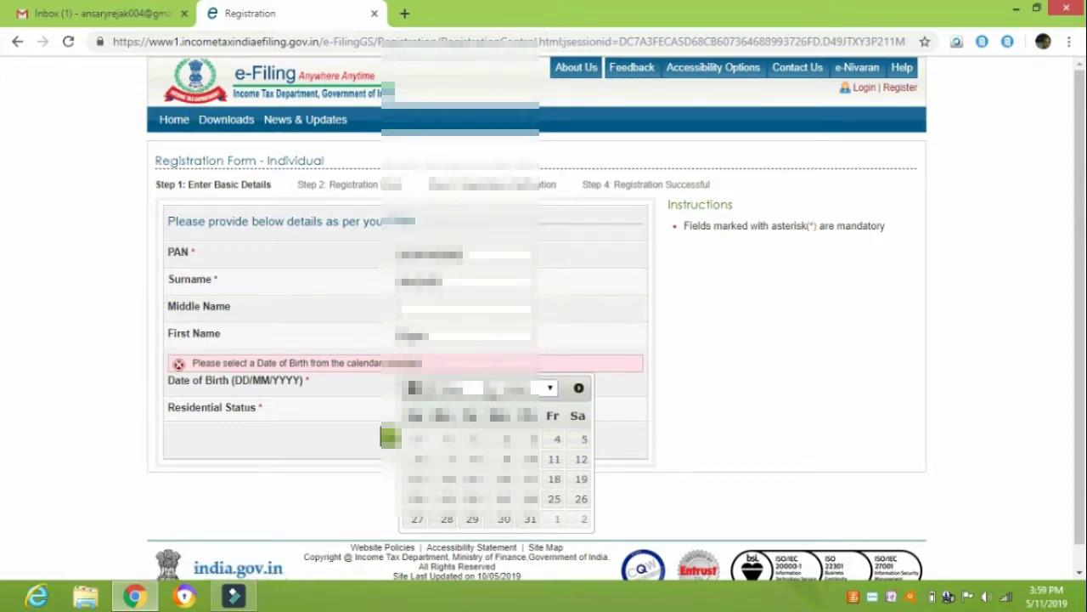
pyautogui.click(459, 388)
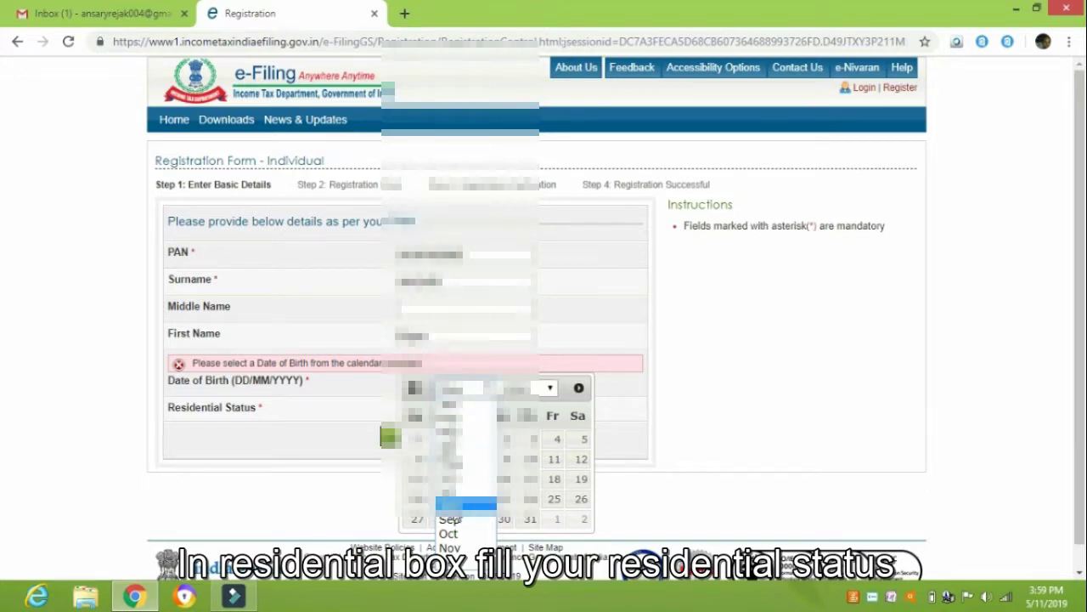
pyautogui.click(449, 535)
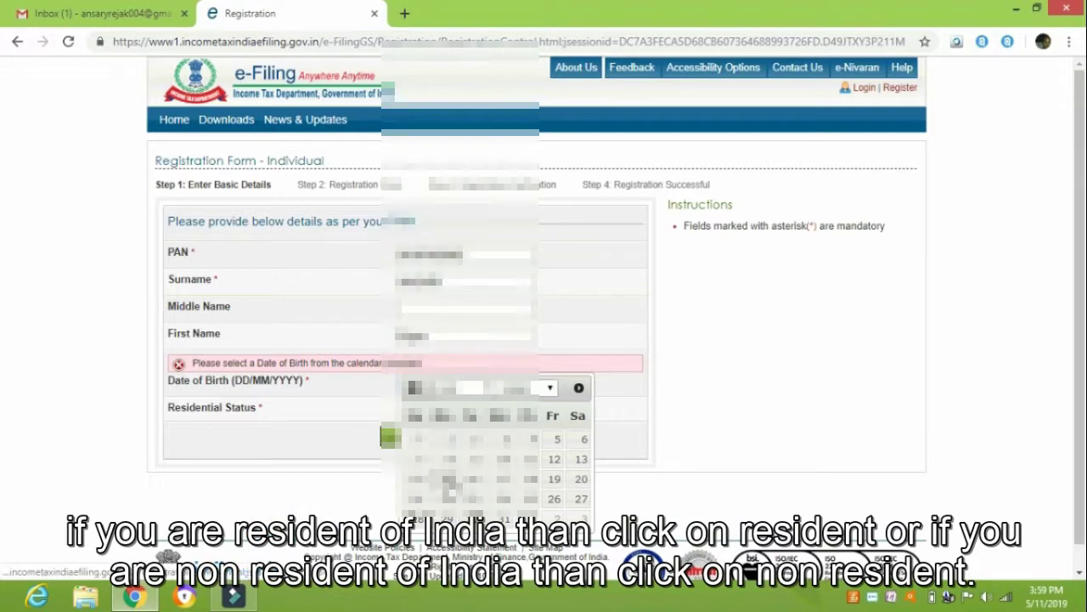
pyautogui.click(449, 481)
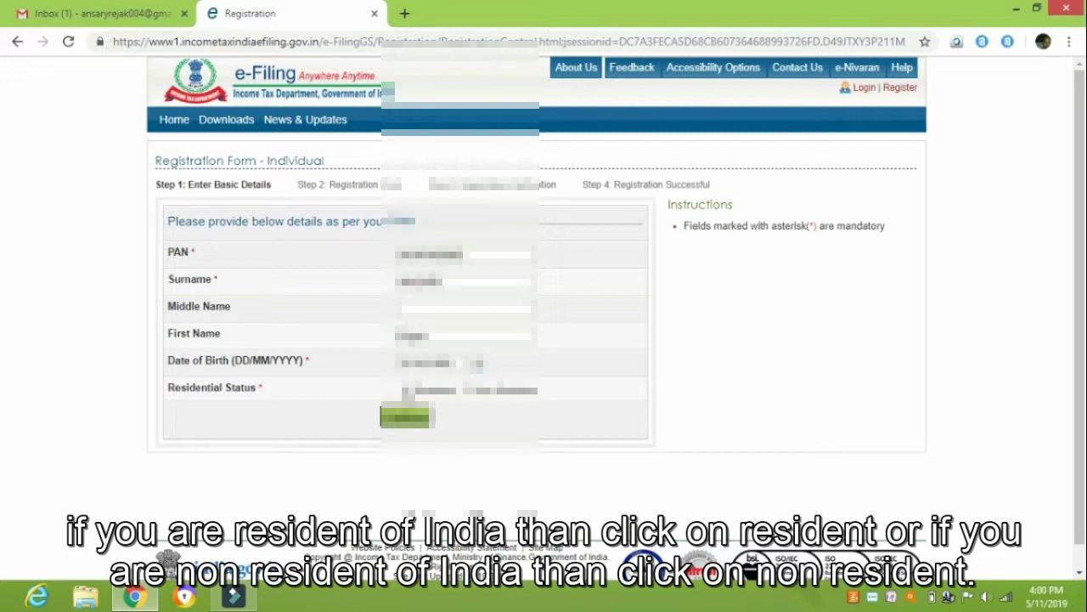
pyautogui.click(405, 390)
pyautogui.click(406, 417)
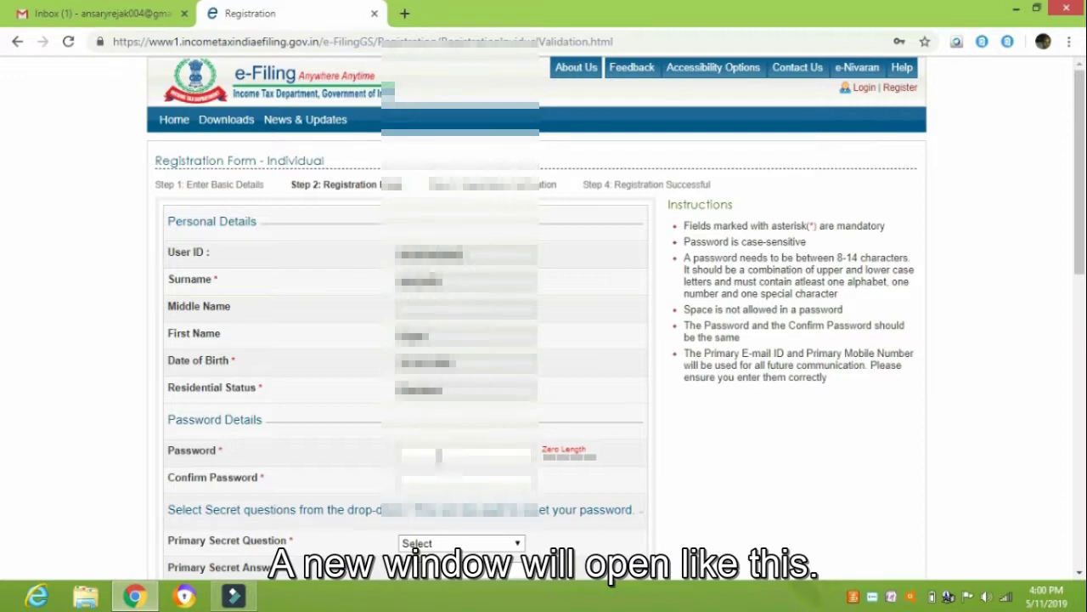
# - Enter a Very Strong password, then a confirmation entry that doesn't match it
pyautogui.click(445, 452)
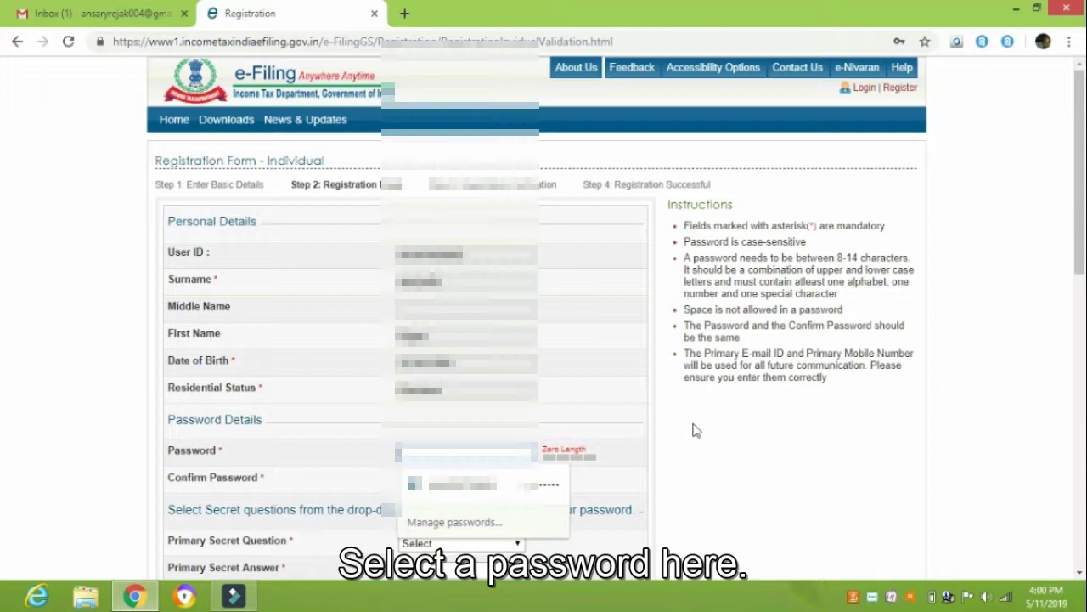
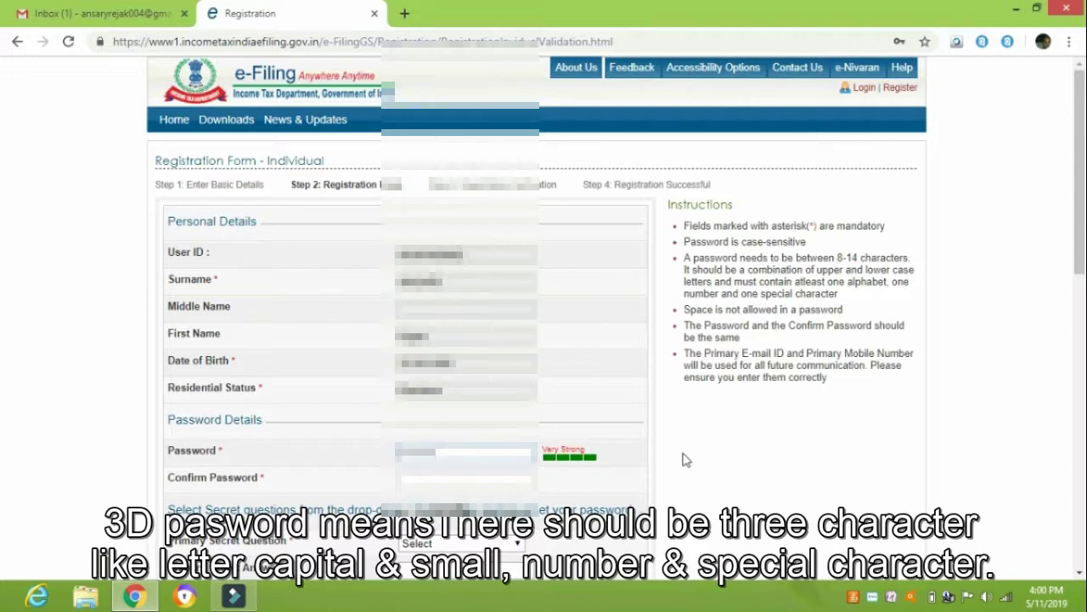
pyautogui.click(493, 482)
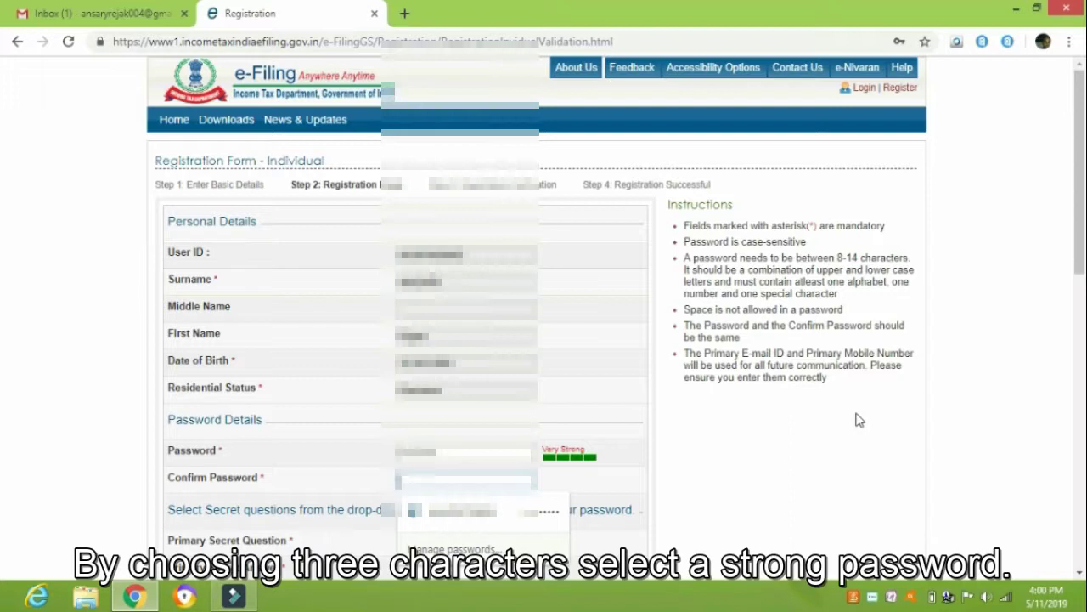
pyautogui.write('a')
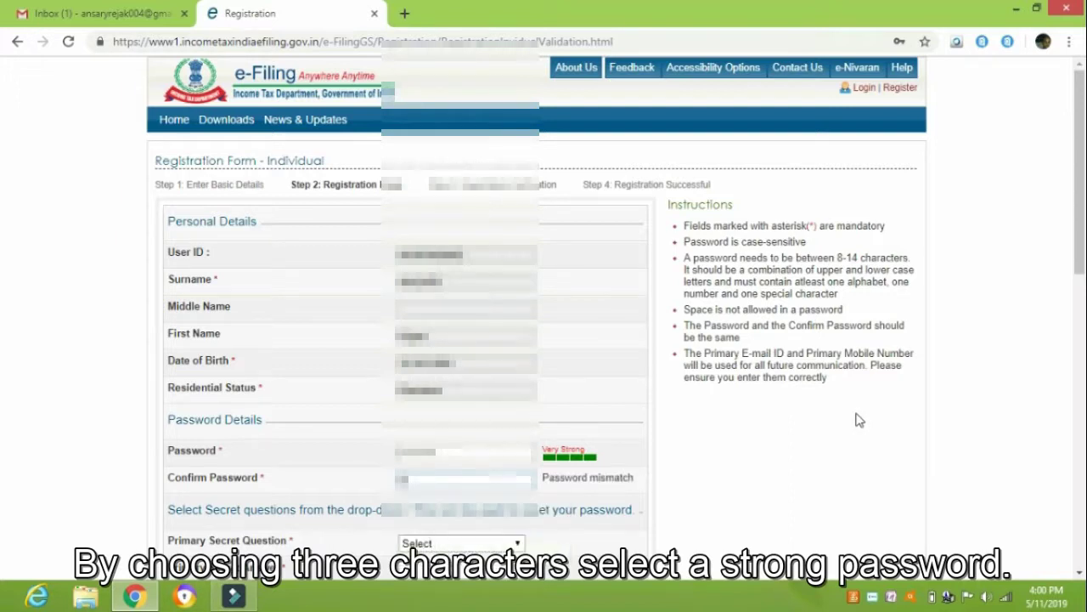
pyautogui.write('aa')
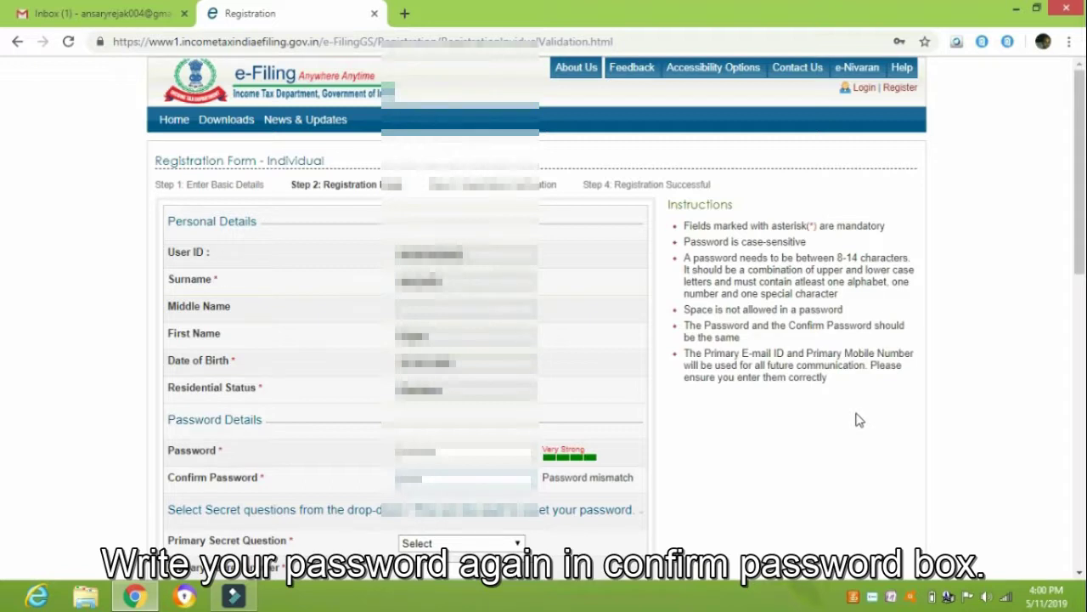
pyautogui.write('aa')
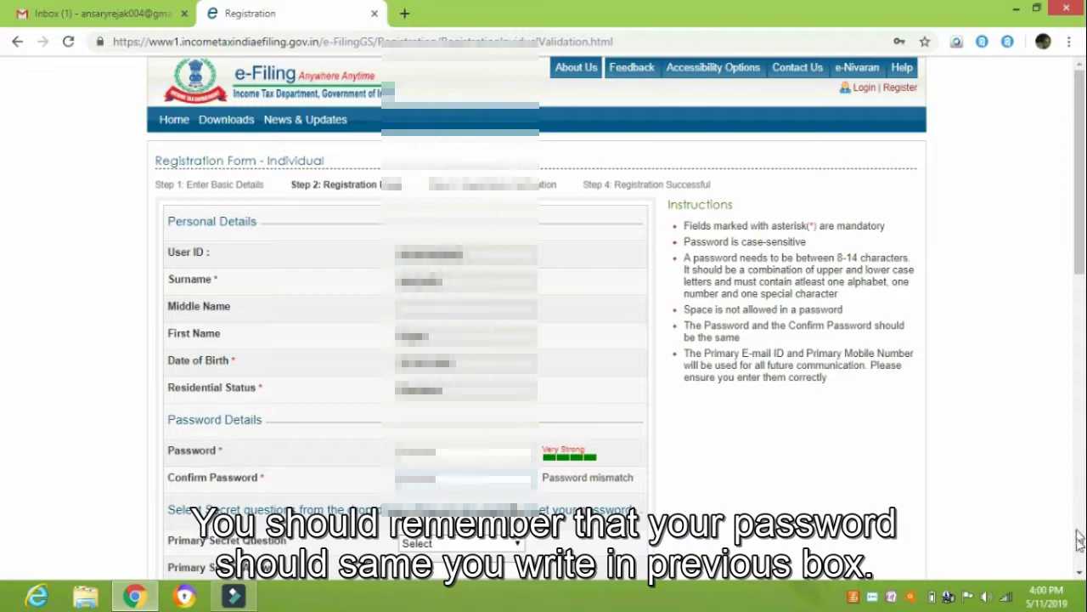
pyautogui.click(1079, 574)
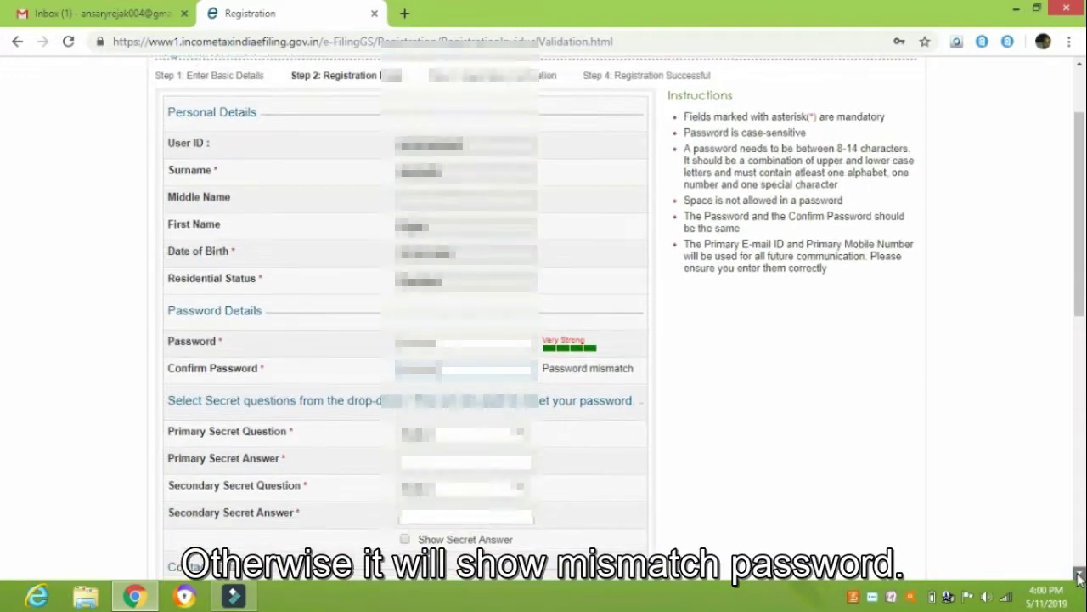
pyautogui.click(1079, 575)
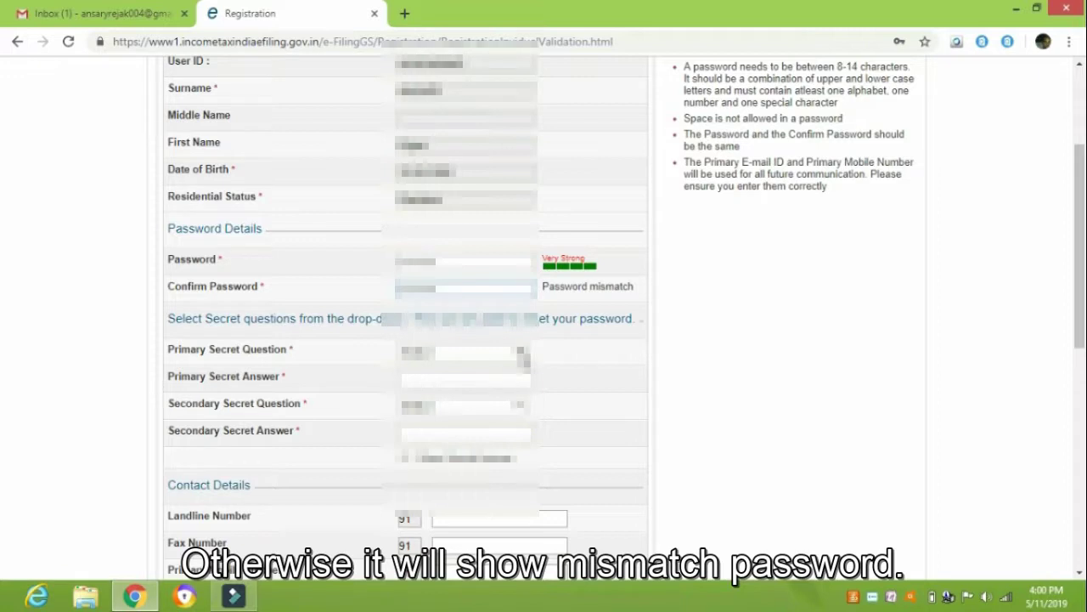
pyautogui.click(520, 356)
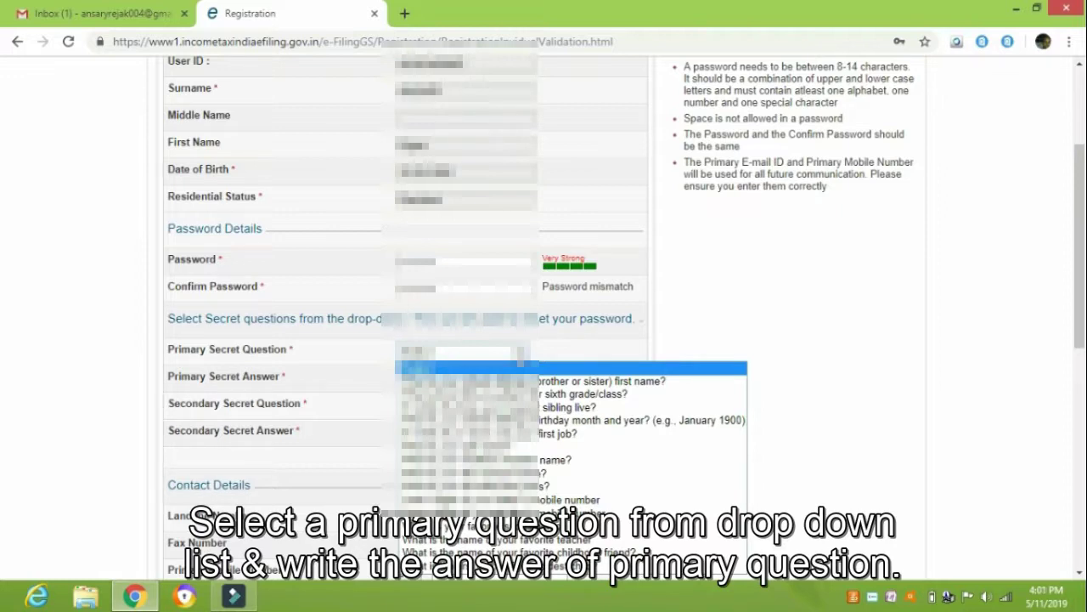
pyautogui.press('Down')
pyautogui.press('Down')
pyautogui.press('Down')
pyautogui.press('Down')
pyautogui.press('Down')
pyautogui.press('Down')
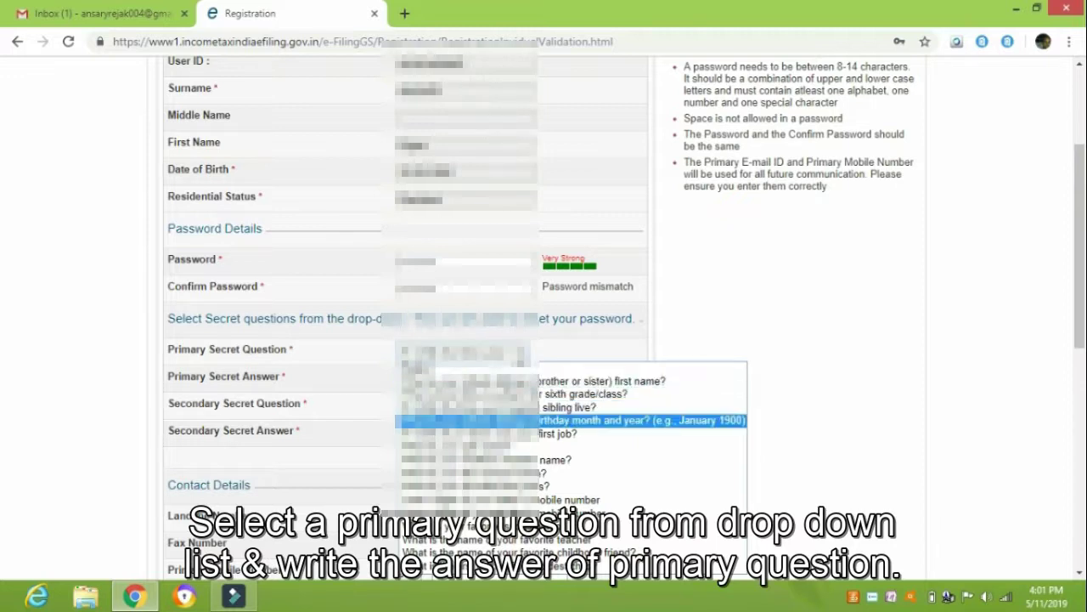
pyautogui.press('Down')
pyautogui.press('Down')
pyautogui.press('Down')
pyautogui.press('Down')
pyautogui.press('Down')
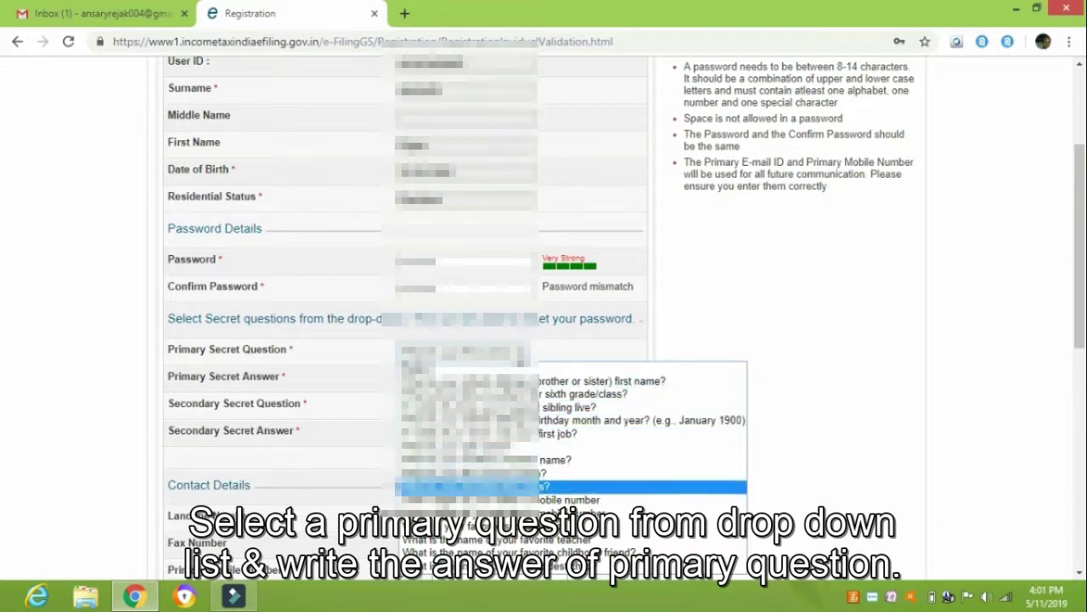
pyautogui.press('Down')
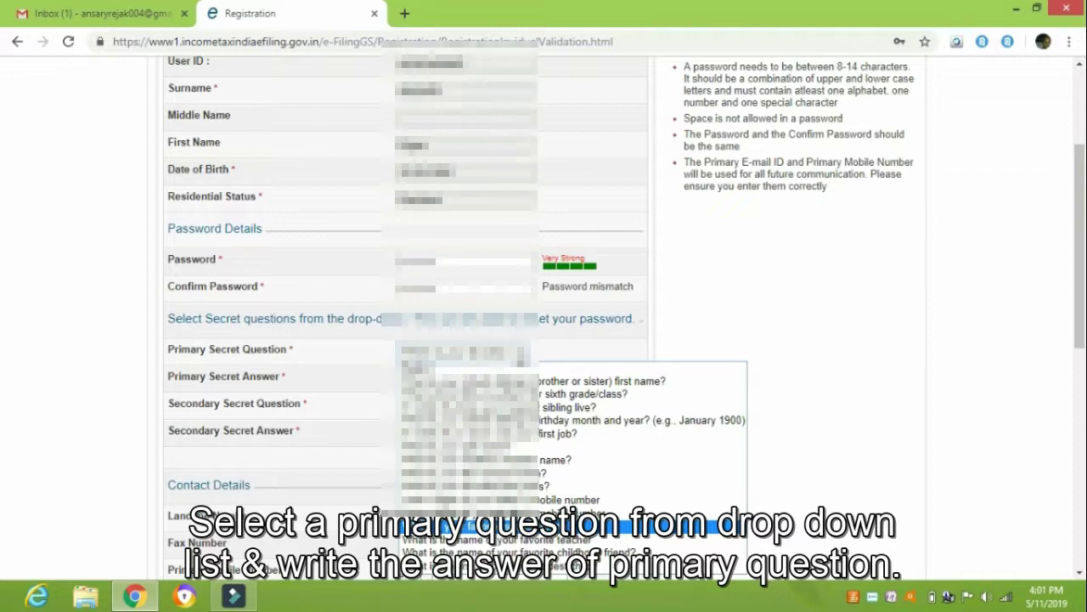
pyautogui.press('Return')
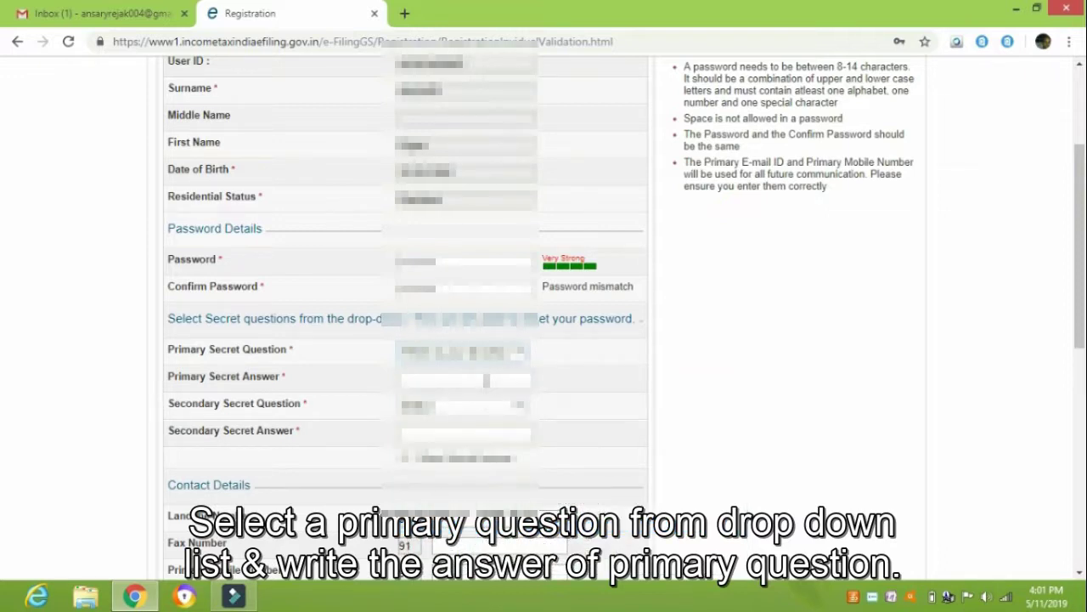
pyautogui.click(486, 380)
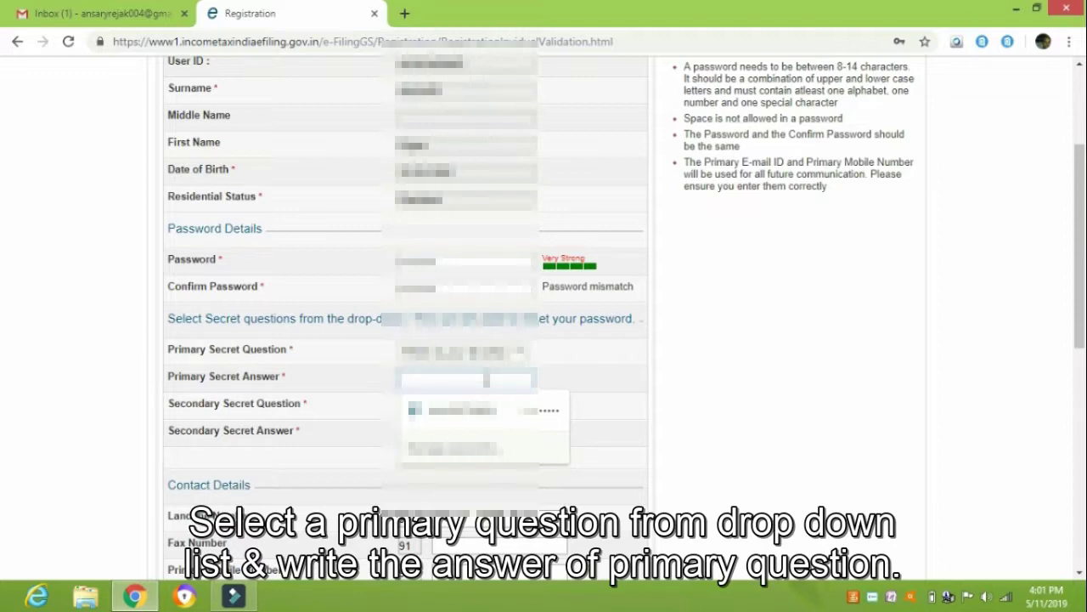
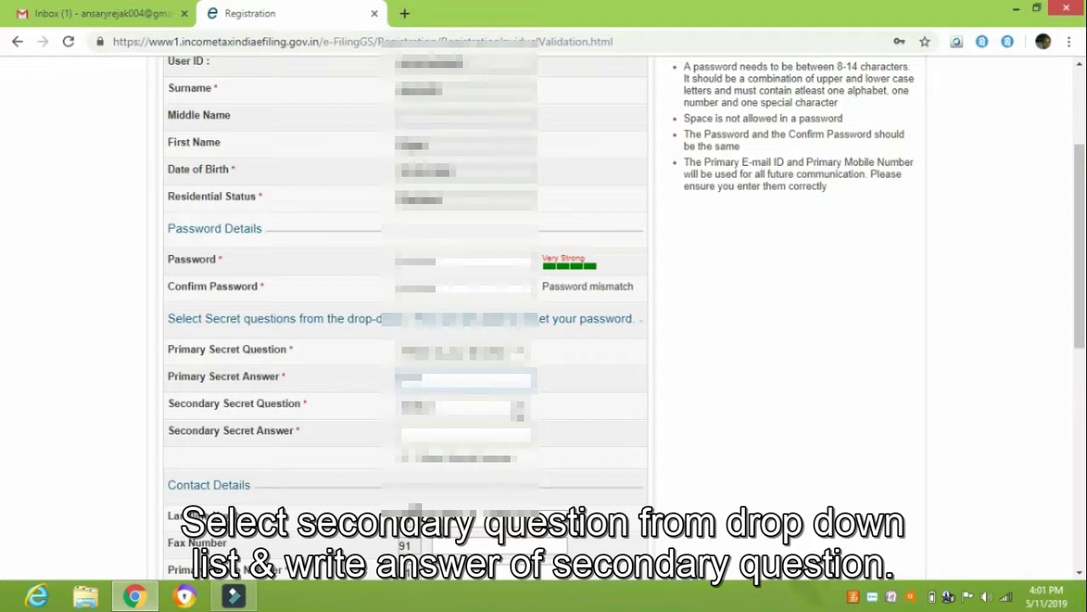
# - Select a secondary secret question two entries down and fill in its answer
pyautogui.click(514, 406)
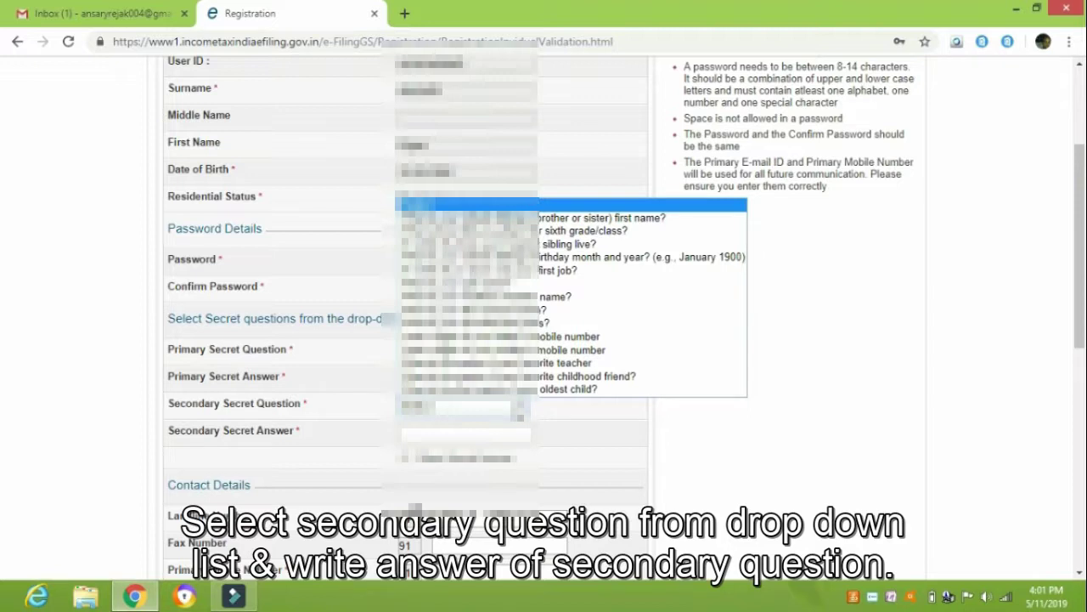
pyautogui.press('Down')
pyautogui.press('Down')
pyautogui.press('Down')
pyautogui.press('Down')
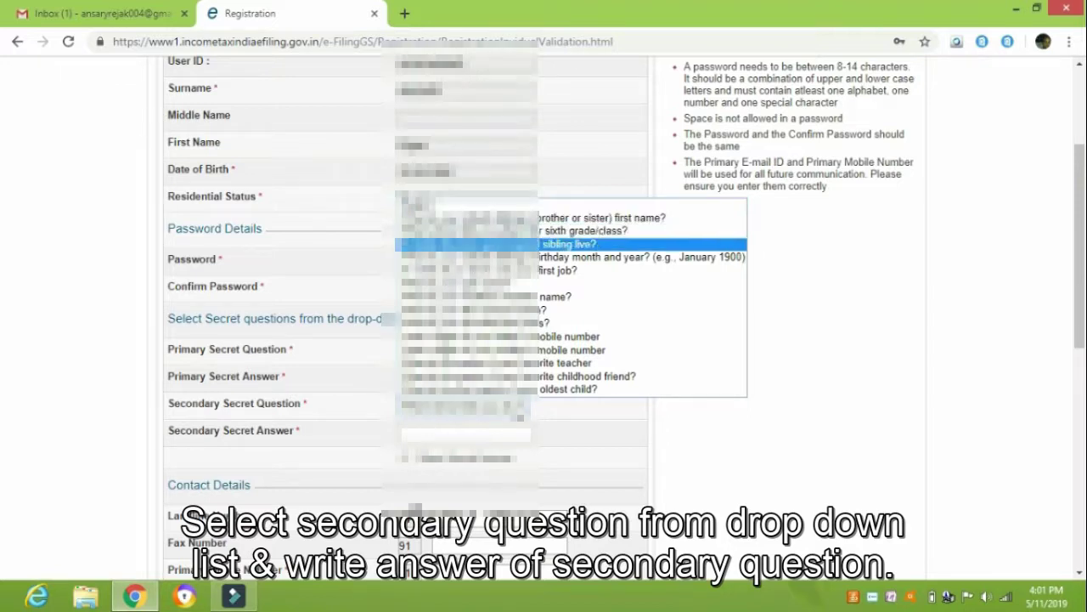
pyautogui.press('Down')
pyautogui.press('Down')
pyautogui.press('Down')
pyautogui.press('Down')
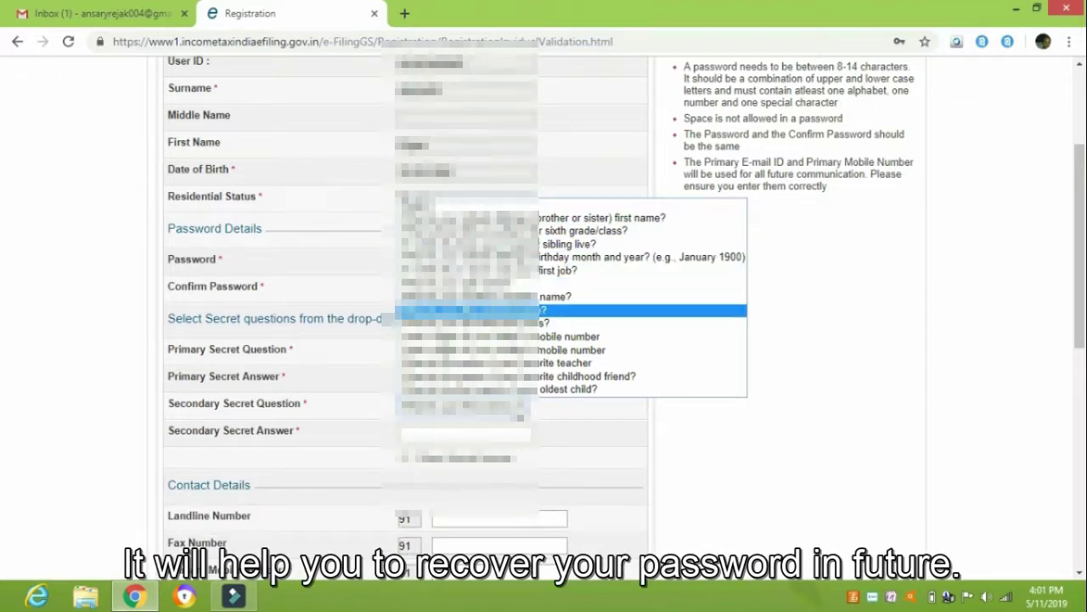
pyautogui.press('Return')
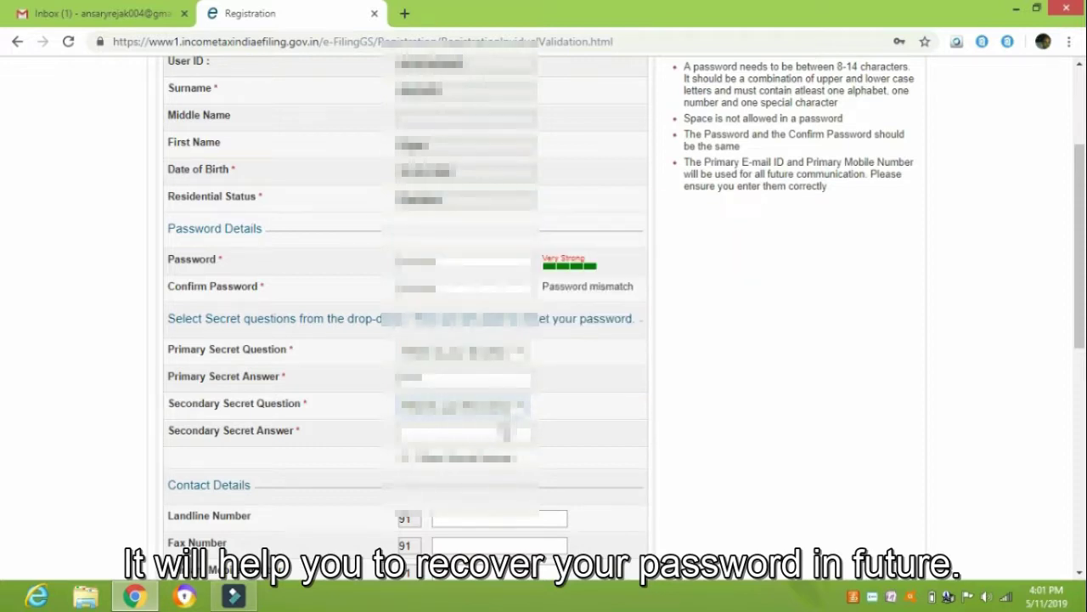
pyautogui.click(500, 434)
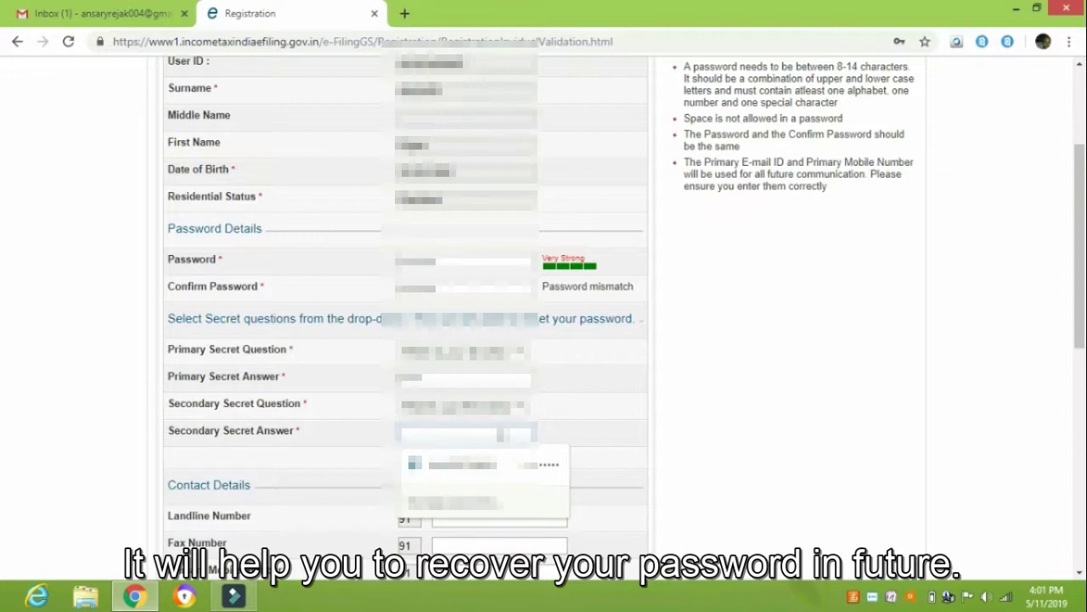
pyautogui.press('Tab')
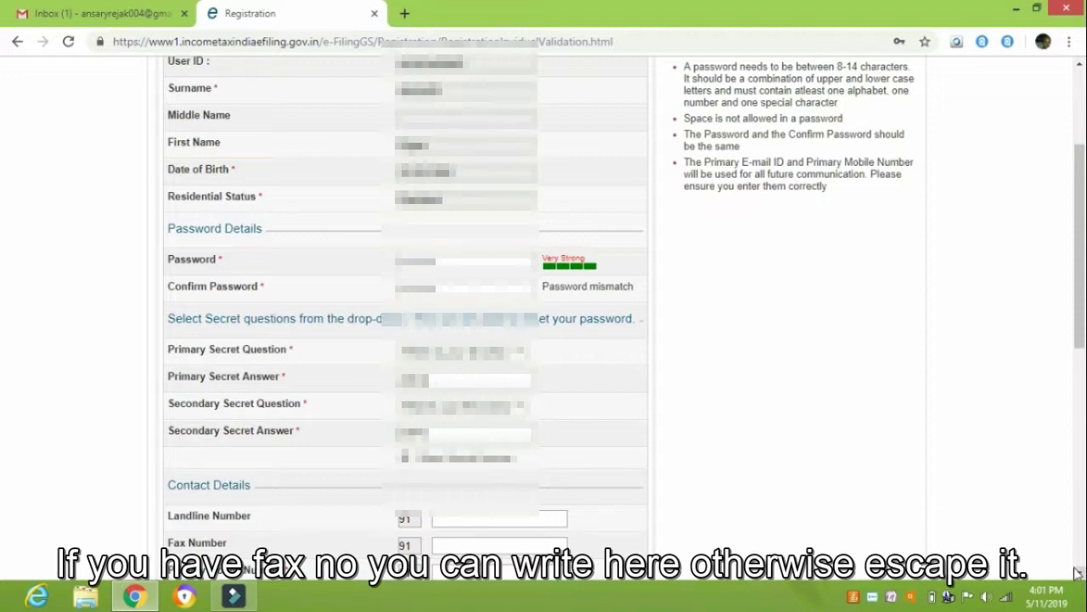
# - Enter the user's primary mobile number and choose whom it belongs to
pyautogui.scroll(-2, 1080, 576)
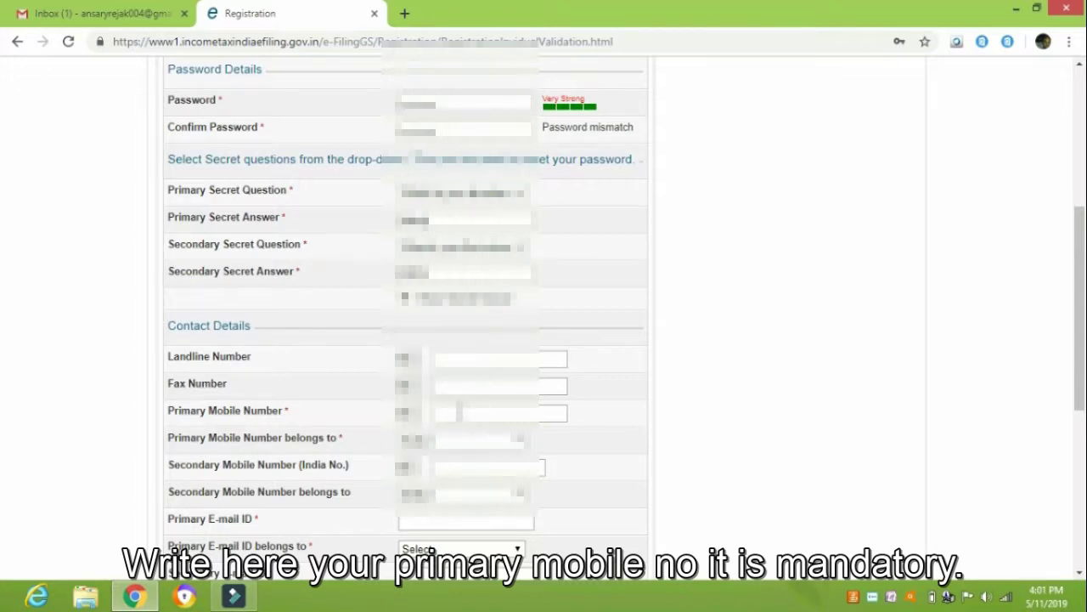
pyautogui.click(457, 412)
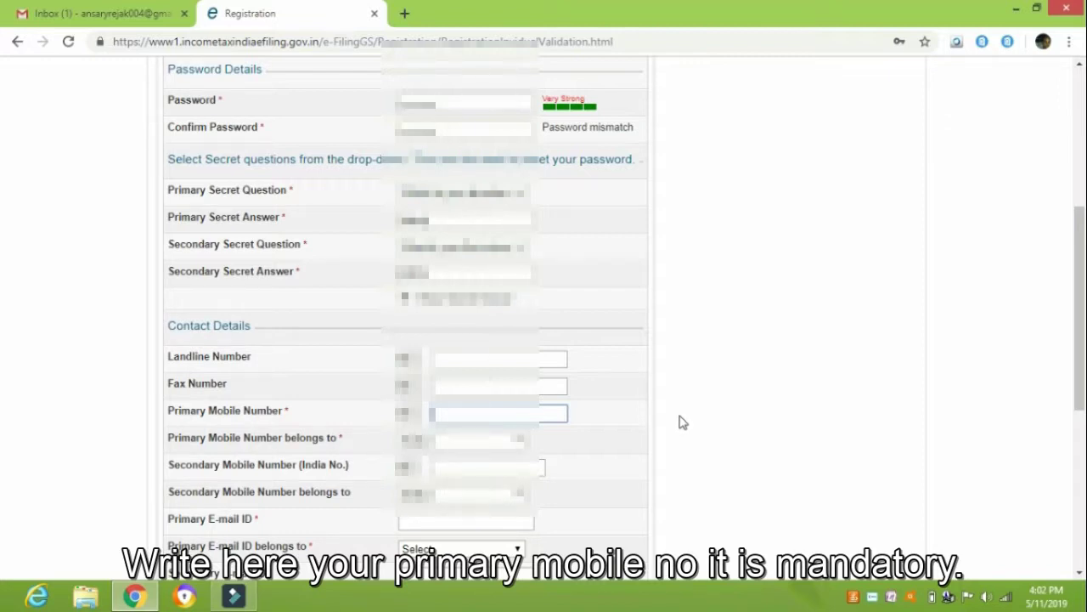
pyautogui.write('9876543210')
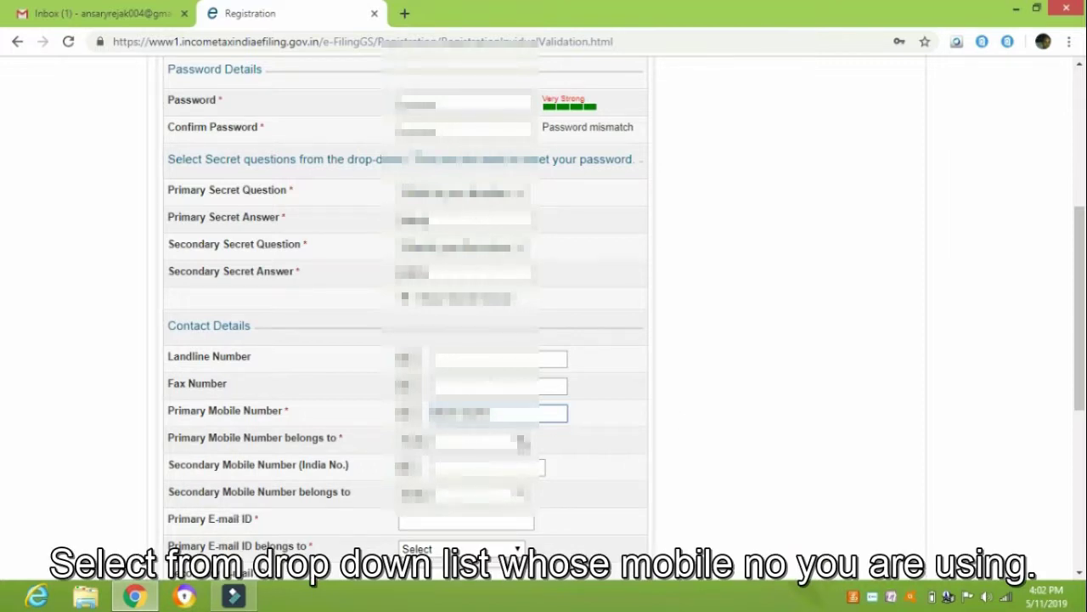
pyautogui.click(521, 442)
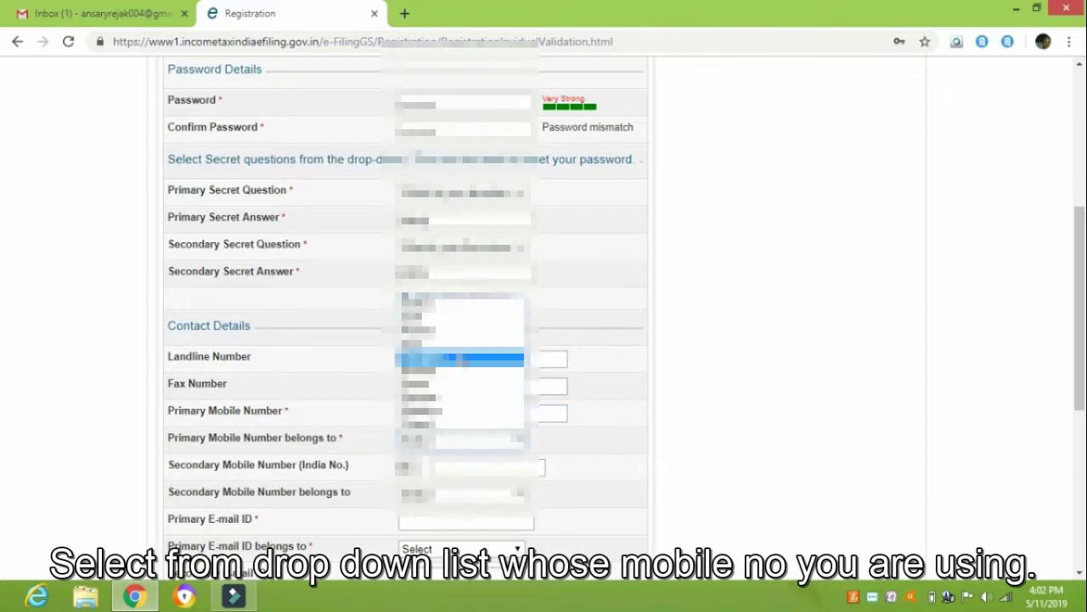
pyautogui.click(451, 321)
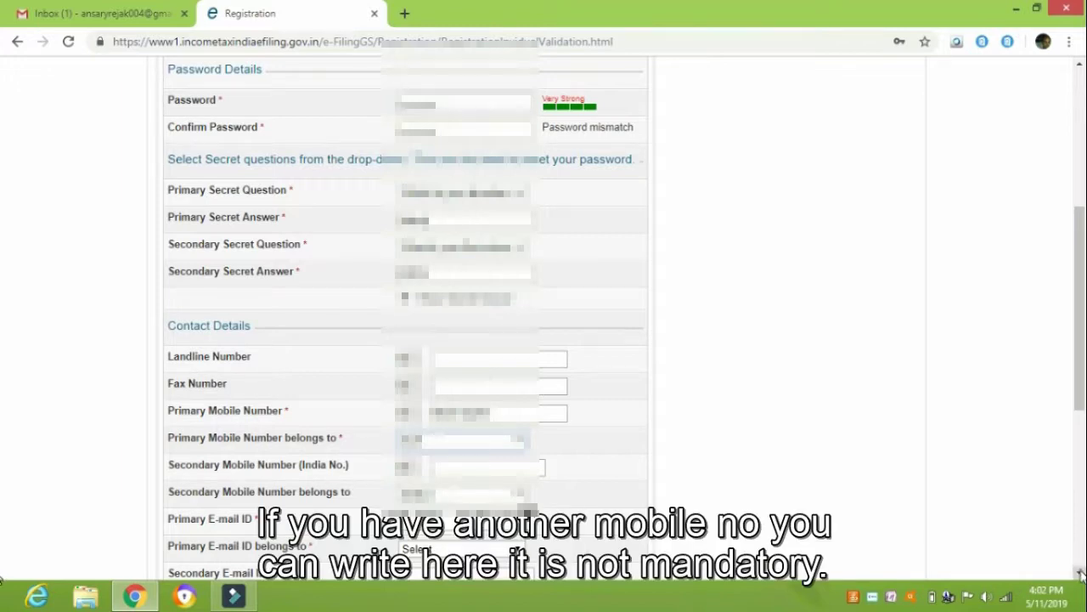
# - Enter the user's primary e-mail address and choose whom it belongs to
pyautogui.scroll(-3, 1080, 576)
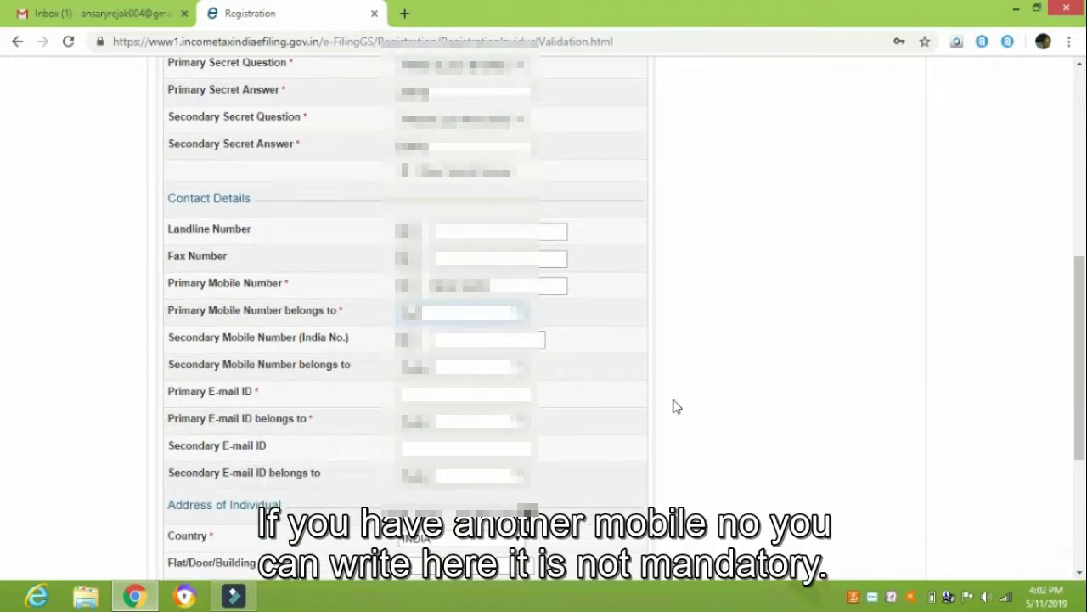
pyautogui.click(507, 393)
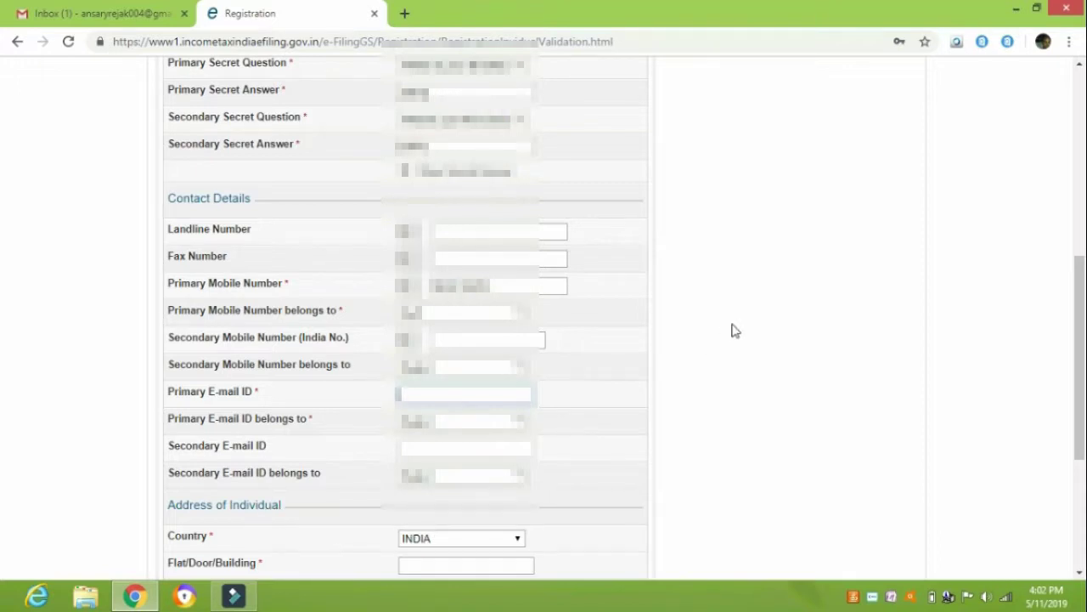
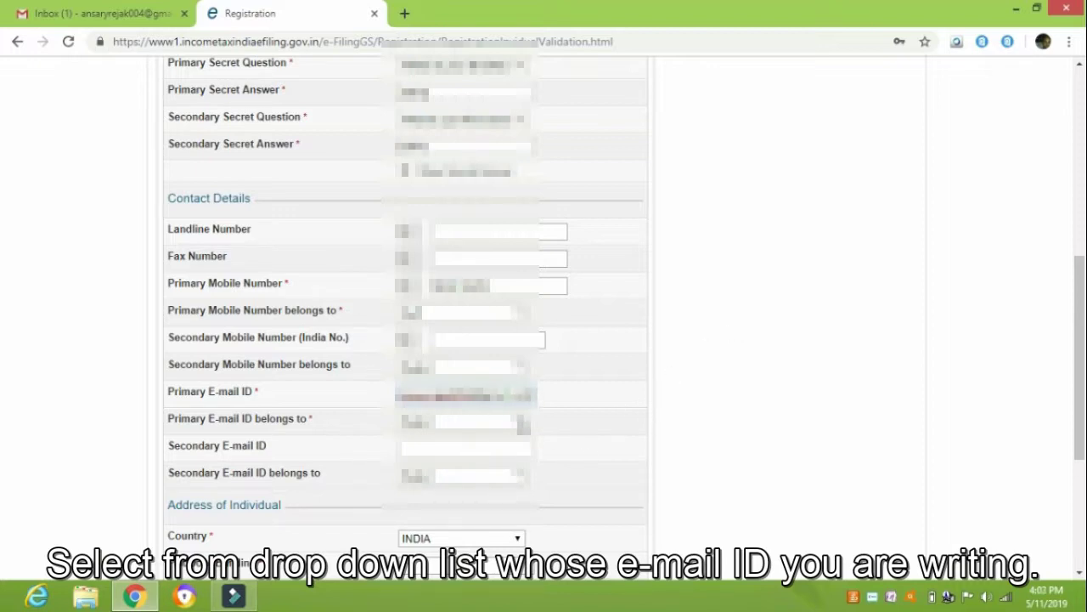
pyautogui.click(518, 418)
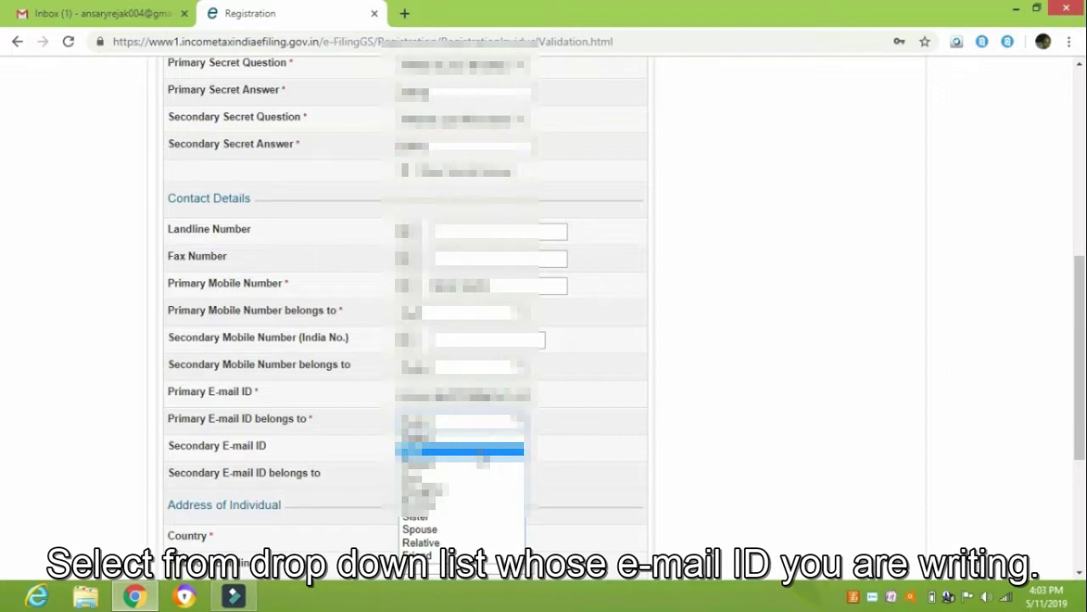
pyautogui.click(478, 450)
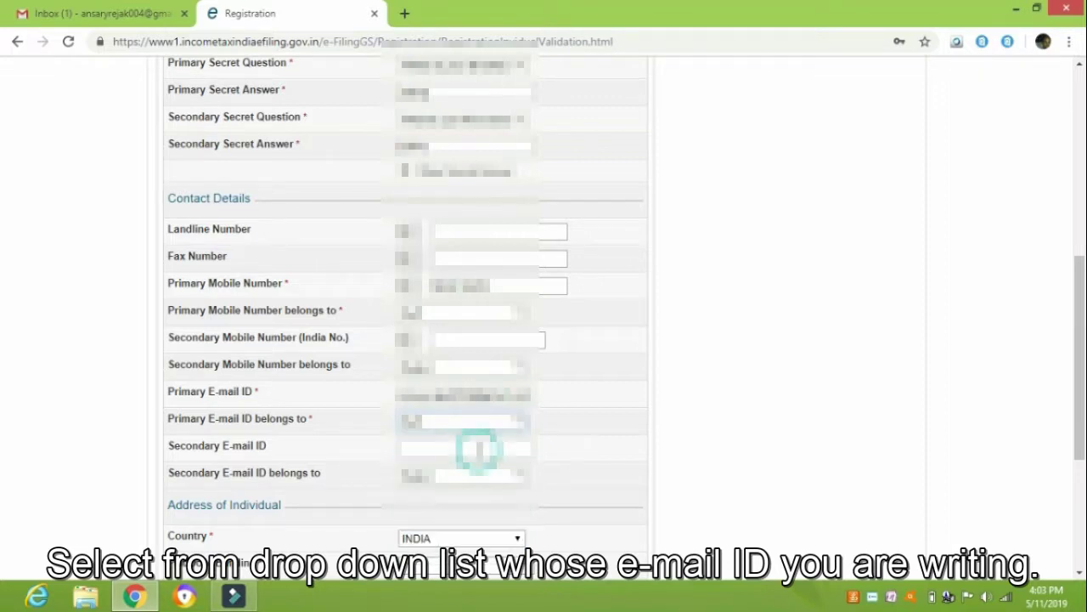
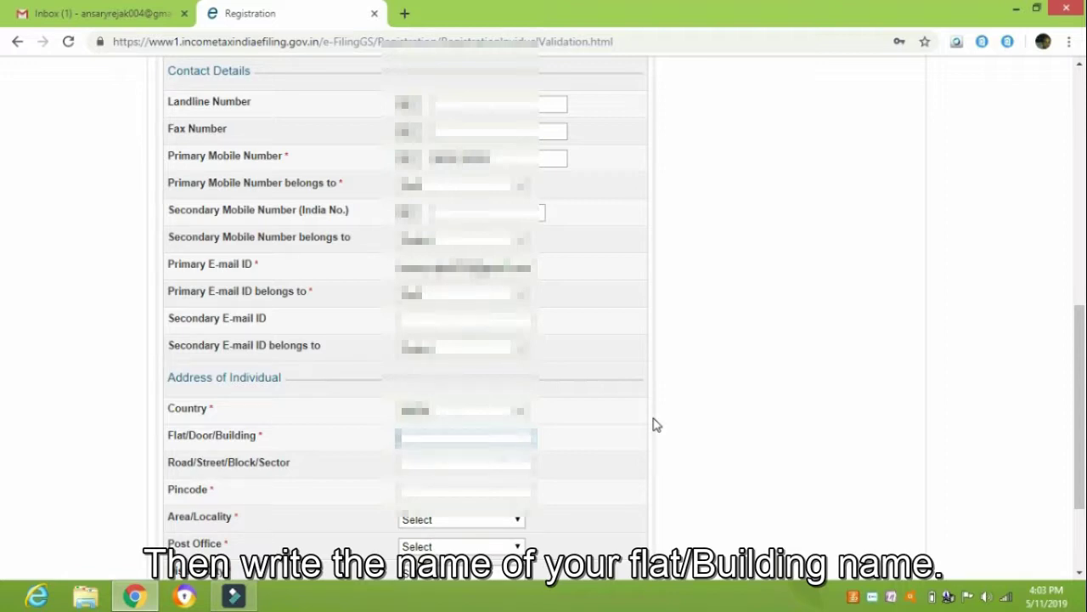
# - Fill in the flat/building number, the road/street name and the six-digit address pincode
pyautogui.write('12345 6789')
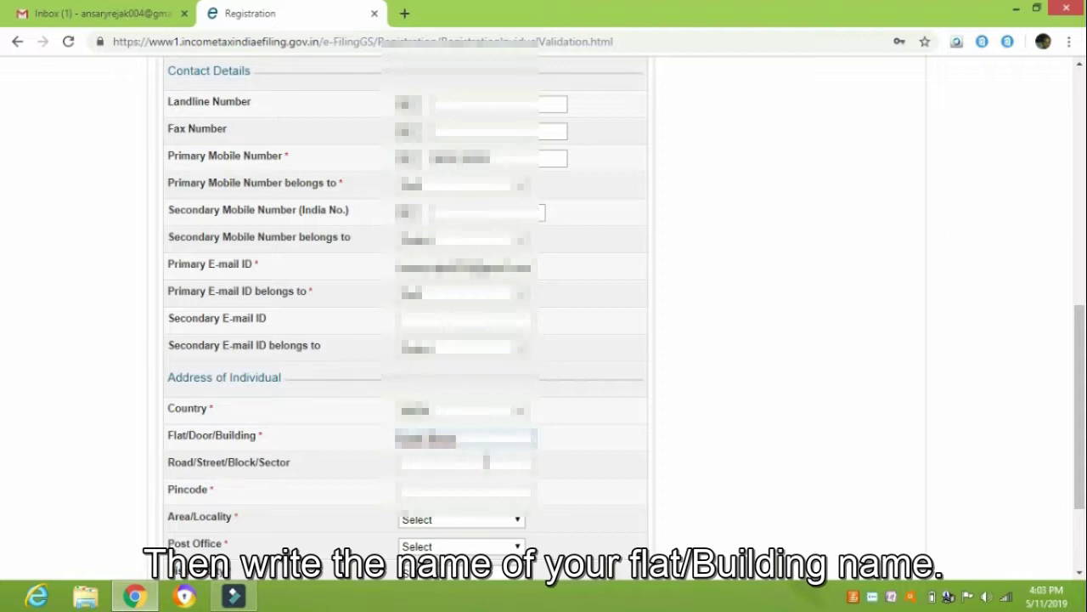
pyautogui.click(486, 463)
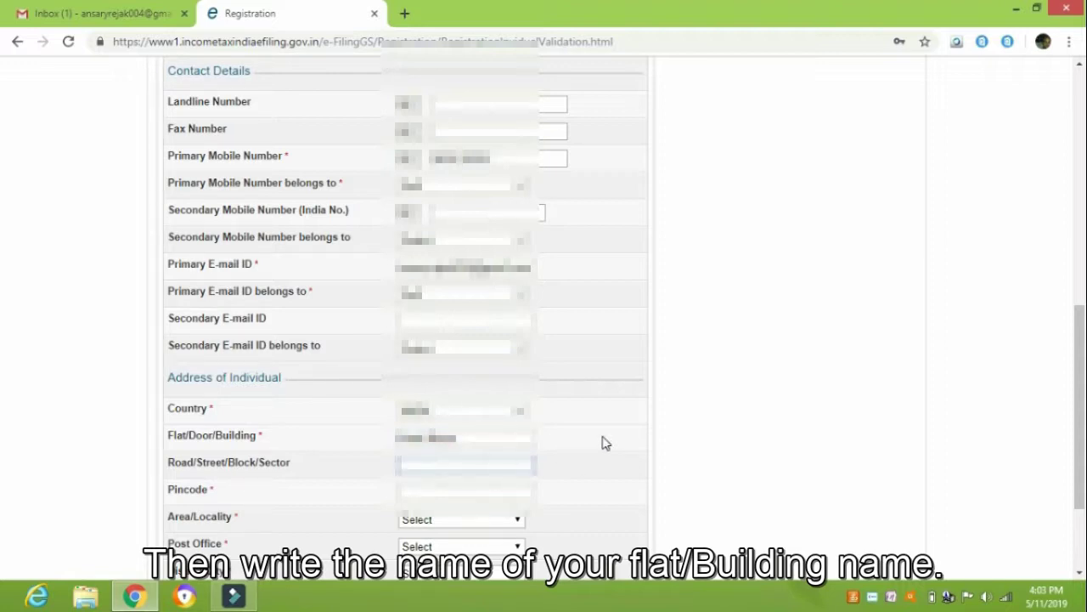
pyautogui.write('Bla')
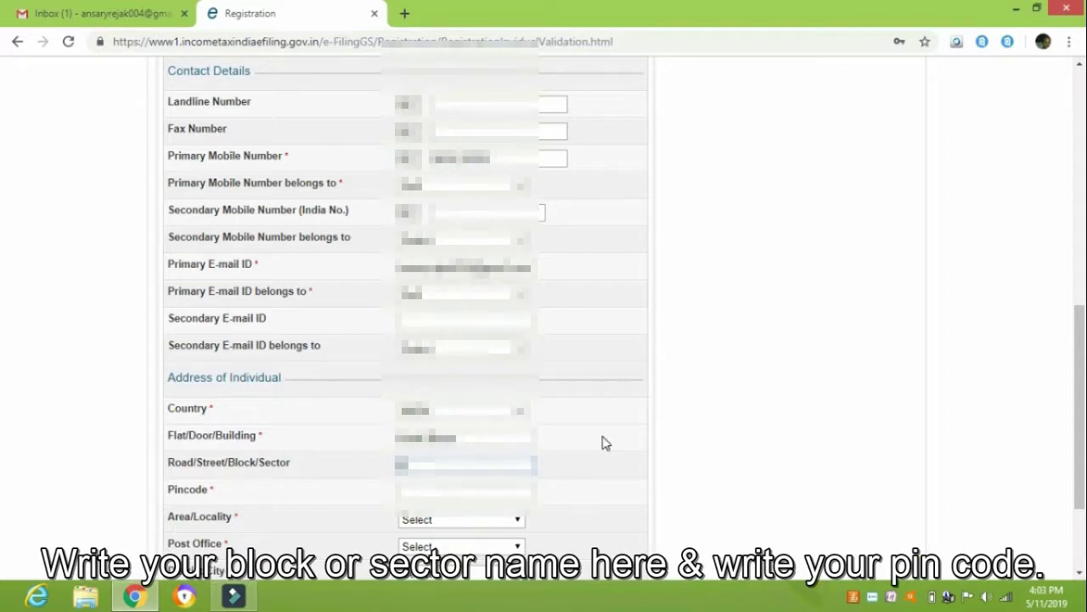
pyautogui.write('ck')
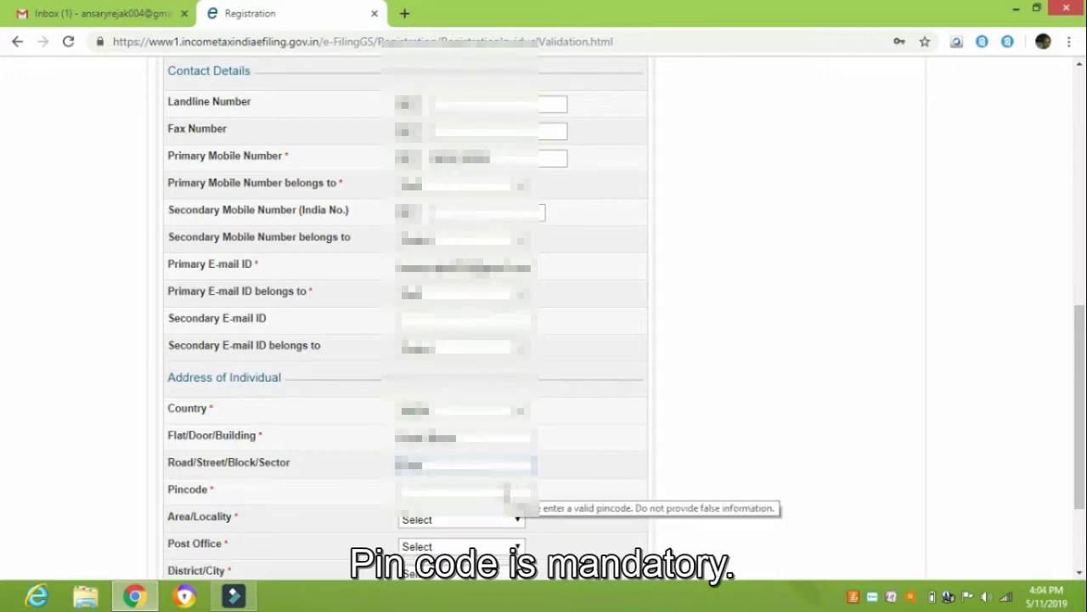
pyautogui.click(507, 492)
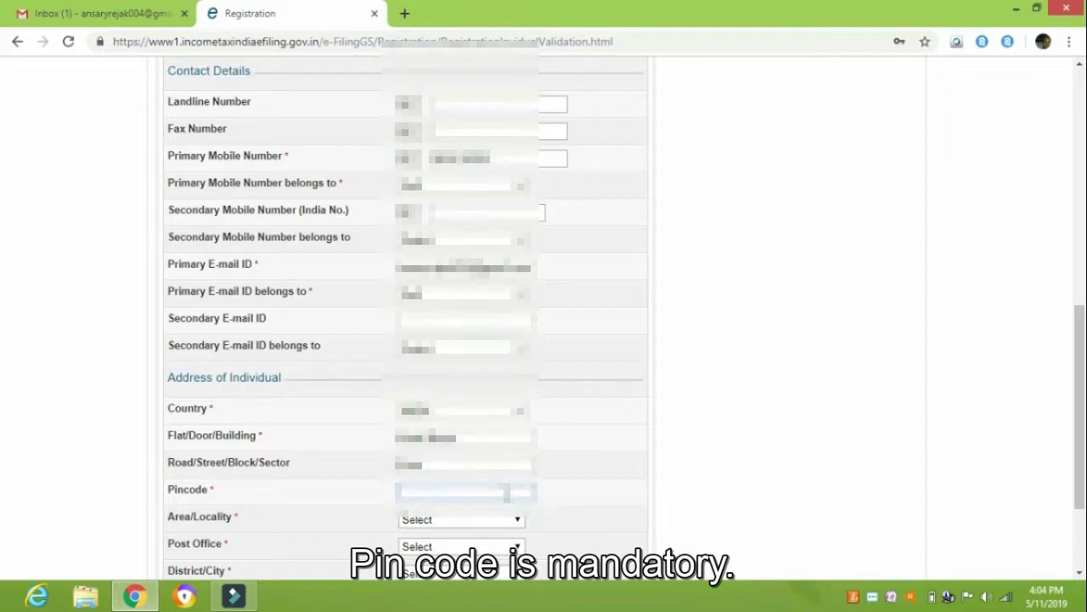
pyautogui.write('560001')
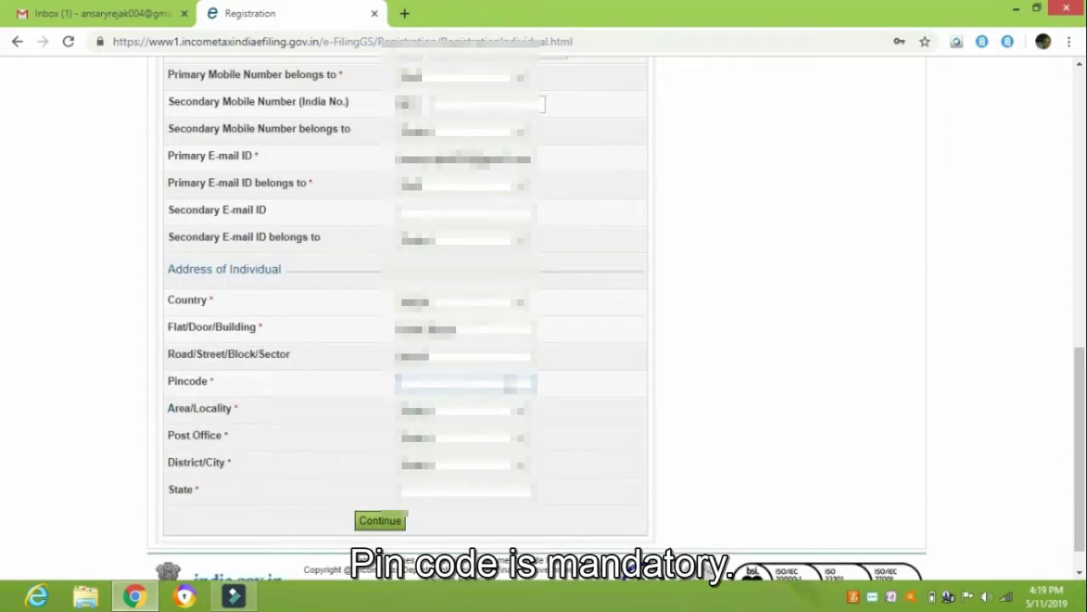
# - Re-enter the pincode and pick the Area/Locality from its dropdown
pyautogui.write('560001')
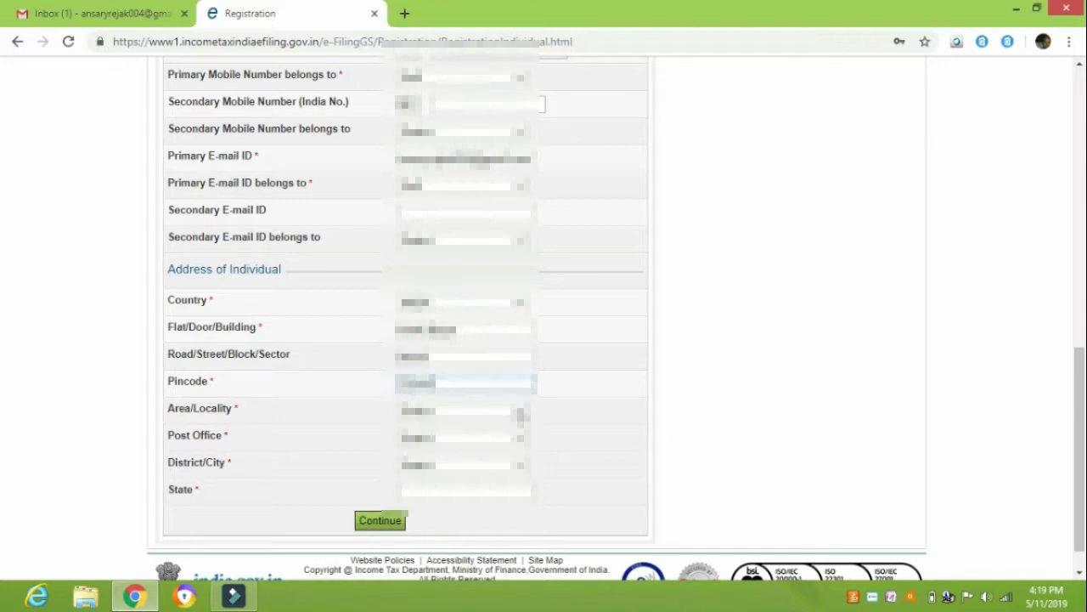
pyautogui.click(520, 414)
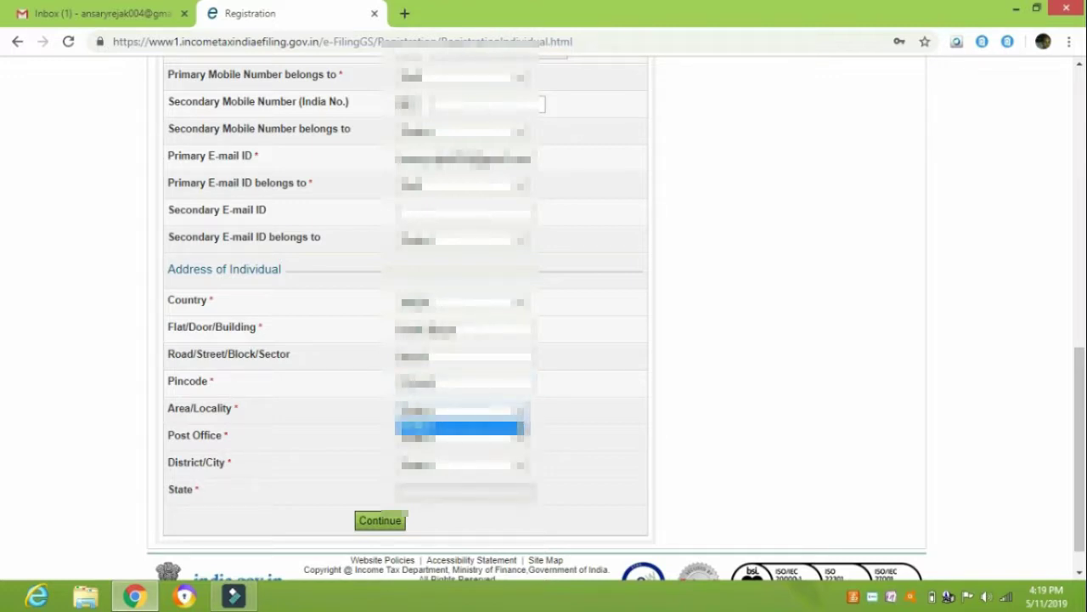
pyautogui.click(516, 428)
pyautogui.click(521, 415)
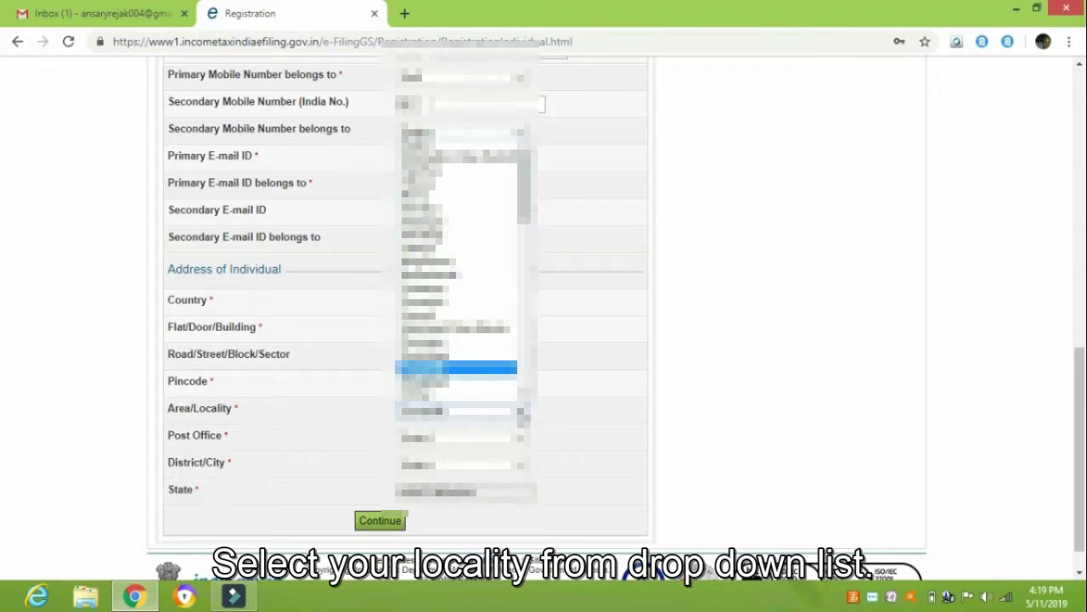
pyautogui.click(456, 367)
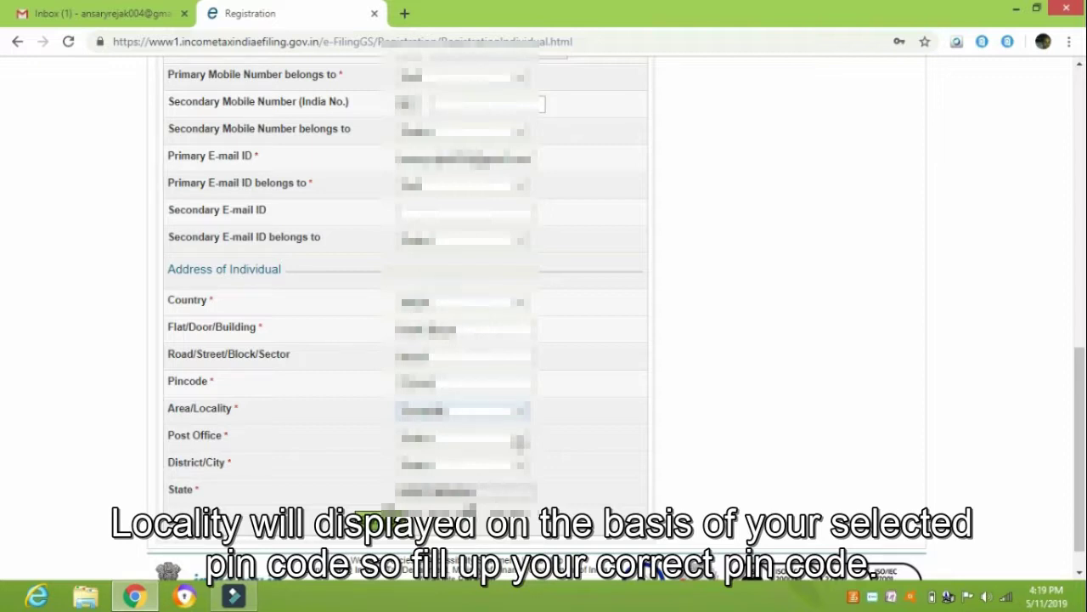
# - Choose the Post Office and District/City so the state fills in, then submit with Continue
pyautogui.click(517, 441)
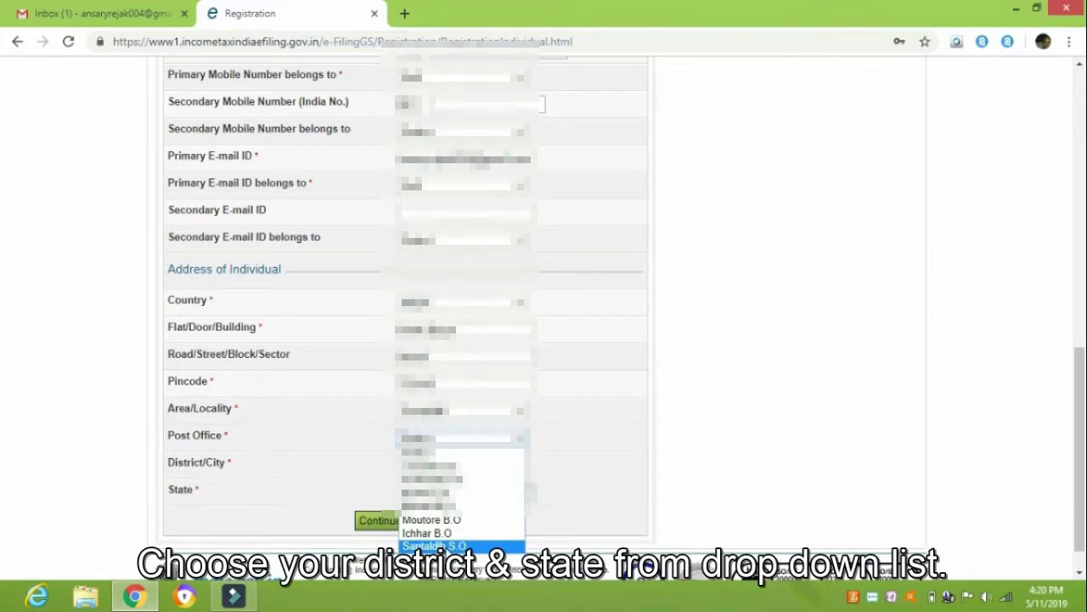
pyautogui.click(442, 545)
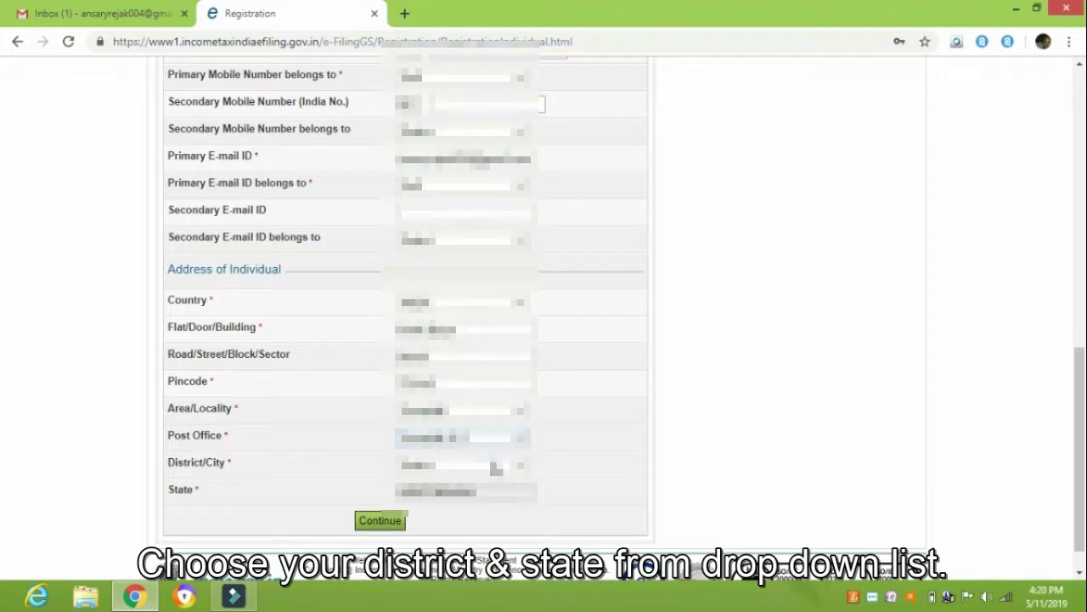
pyautogui.click(516, 466)
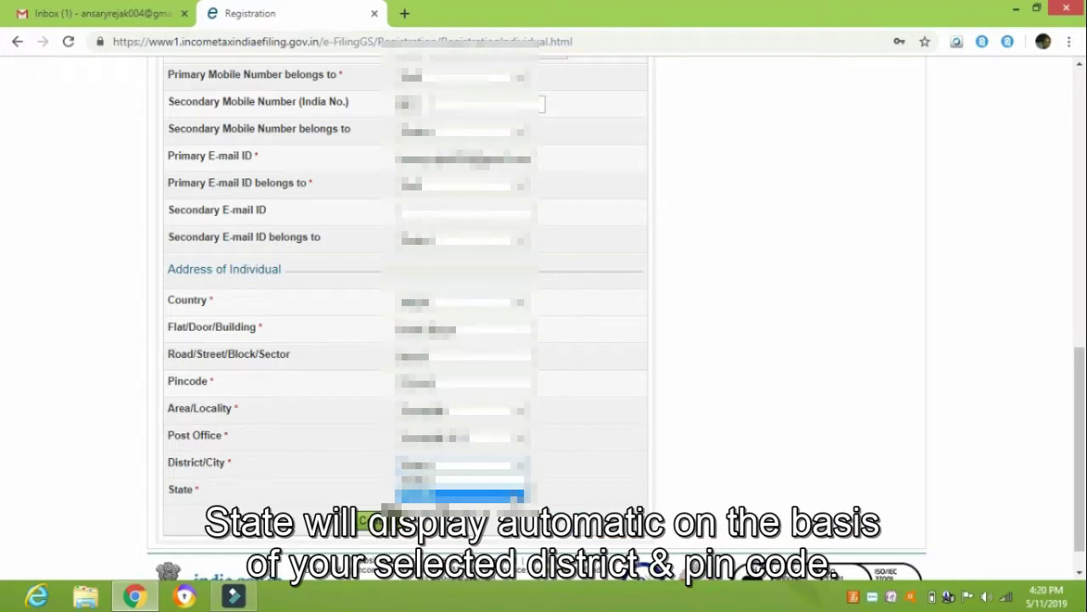
pyautogui.click(509, 494)
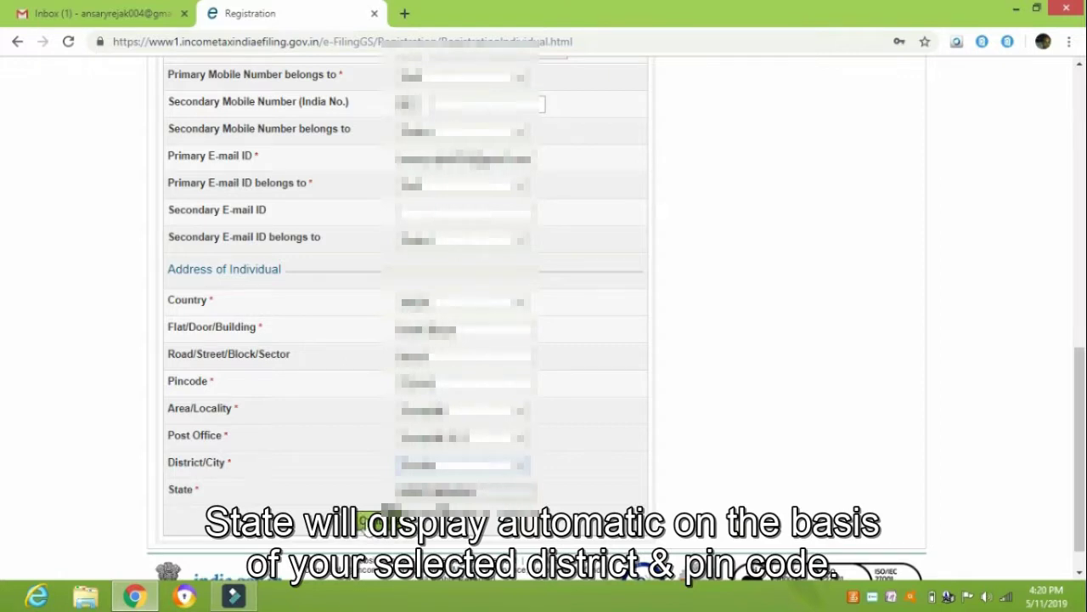
pyautogui.click(376, 521)
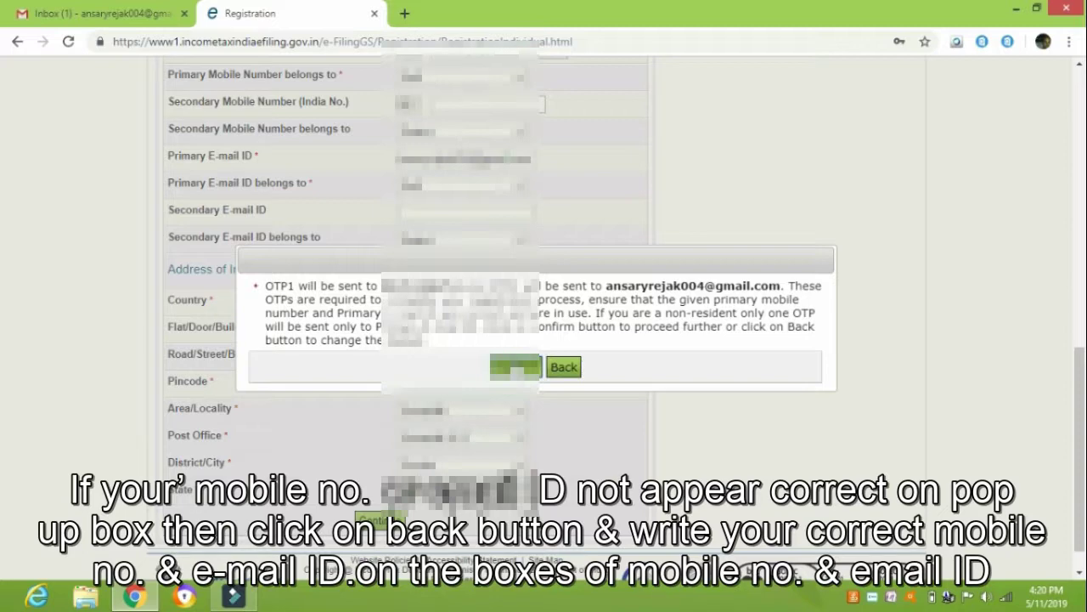
# - Confirm the OTPs should be sent to the primary mobile and e-mail, then go to Gmail
pyautogui.press('Return')
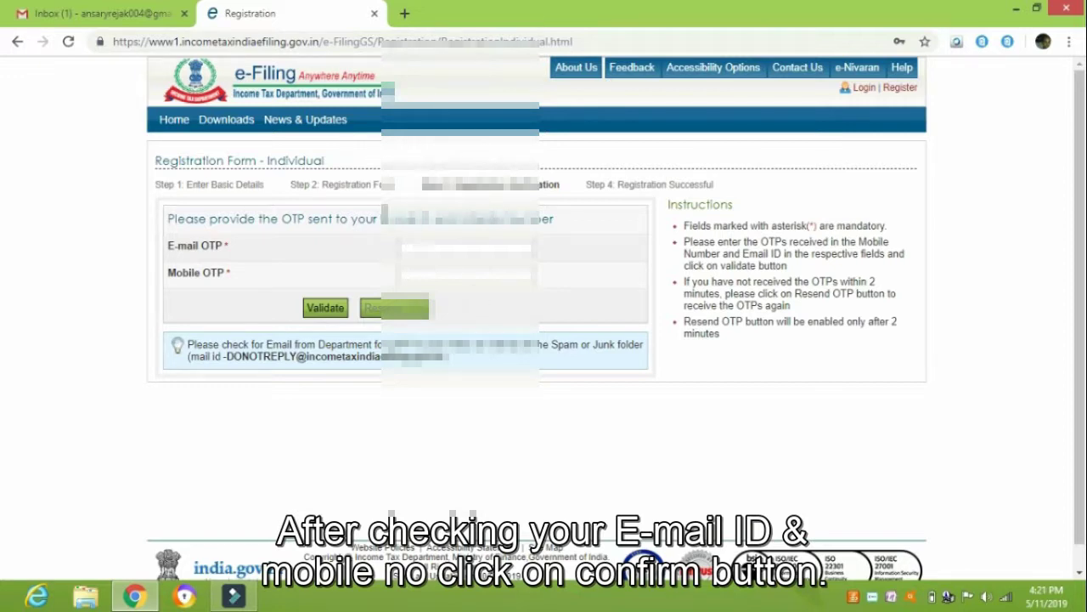
pyautogui.click(100, 15)
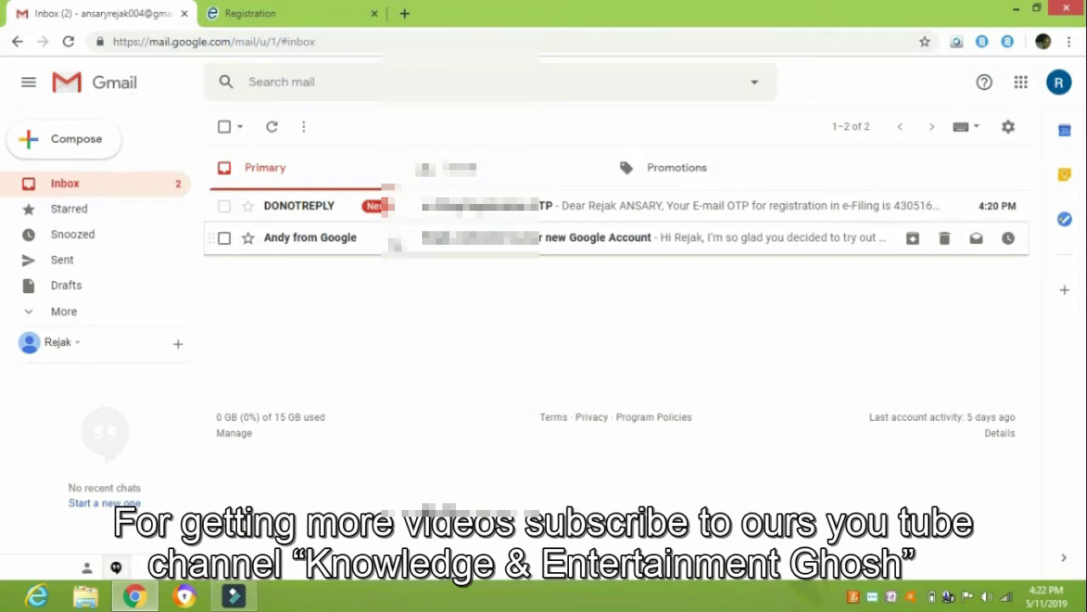
# - Open the Google welcome email in the Gmail inbox
pyautogui.click(396, 242)
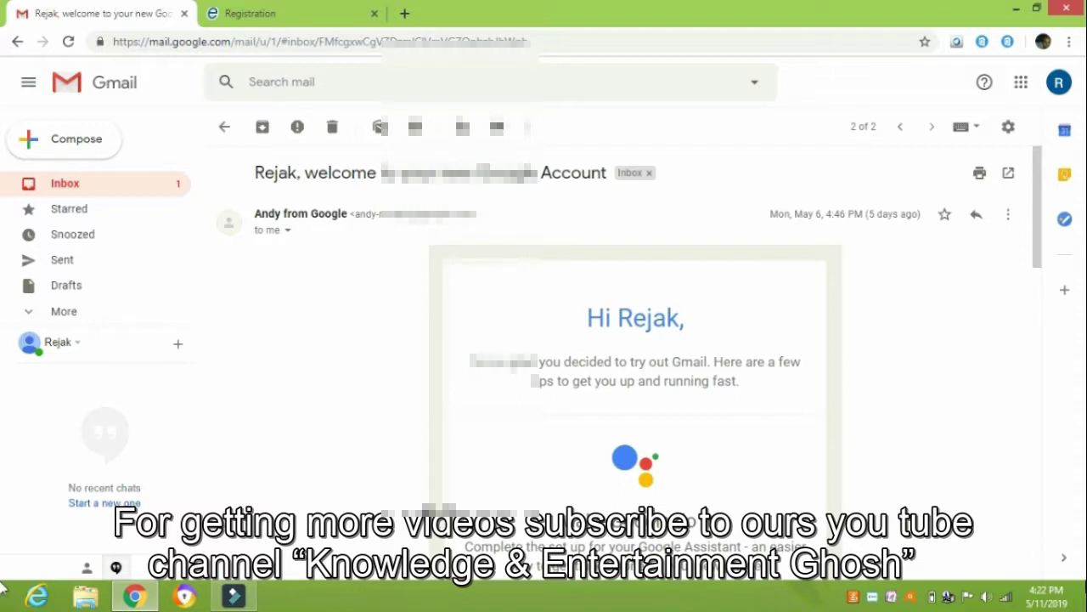
# - Read through the Google welcome email, then return to the inbox and open the DONOTREPLY OTP email
pyautogui.click(1037, 463)
pyautogui.click(1036, 463)
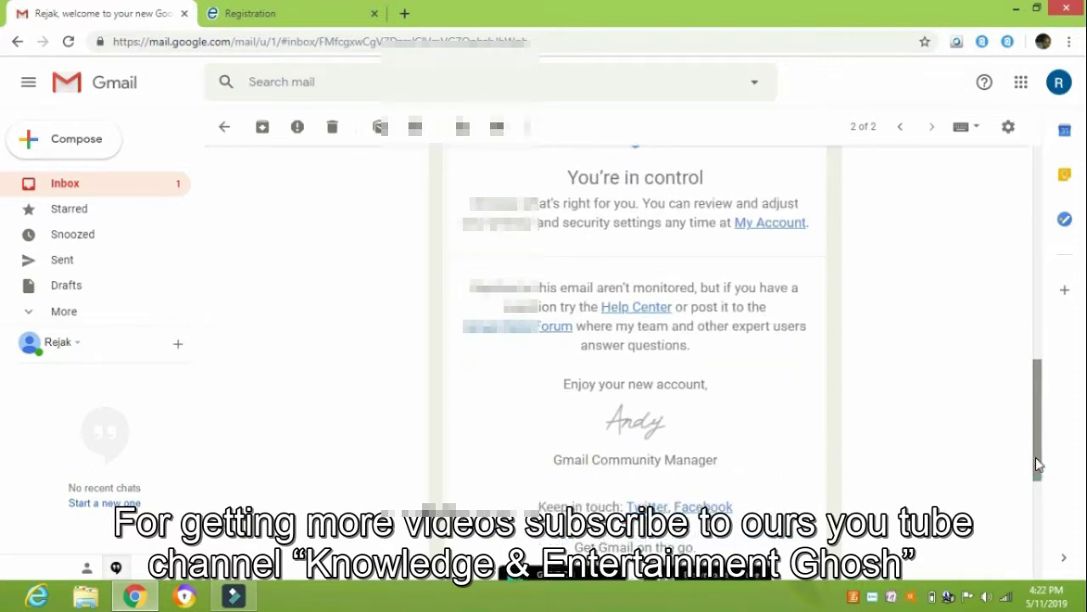
pyautogui.click(1037, 464)
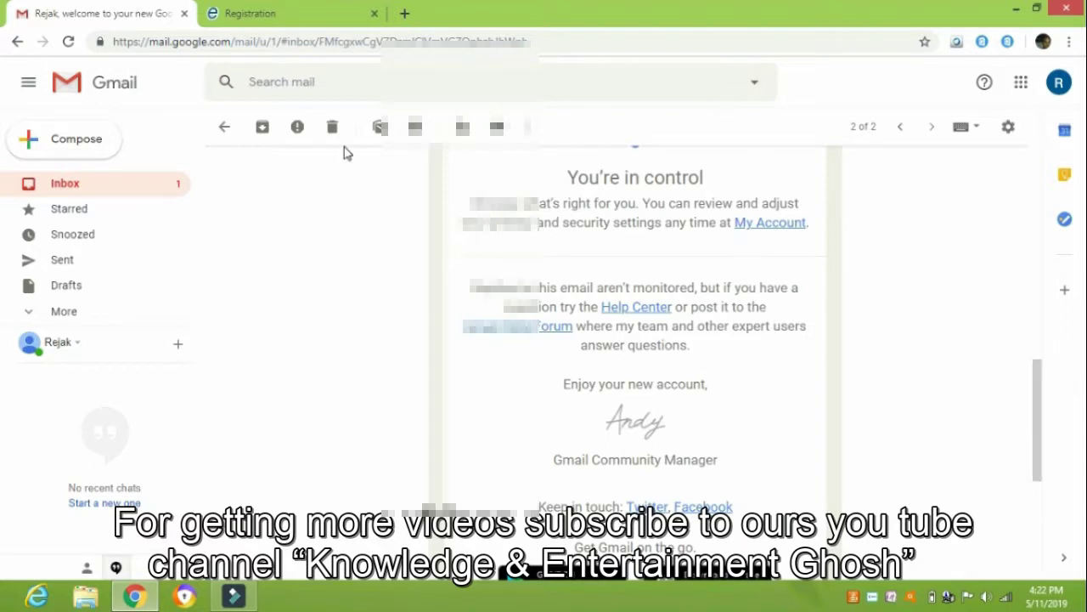
pyautogui.click(139, 191)
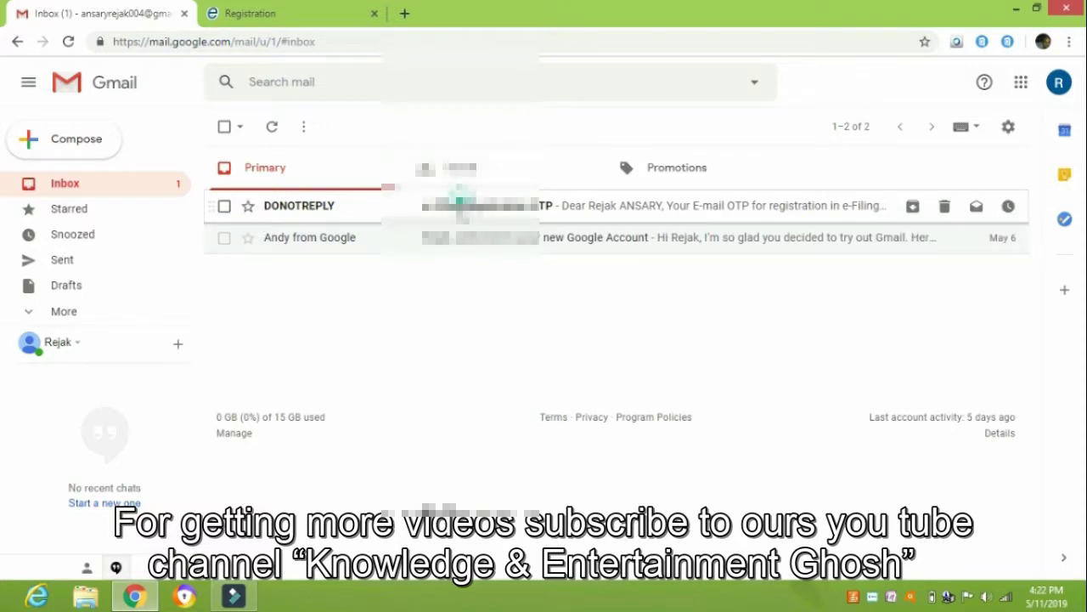
pyautogui.click(459, 206)
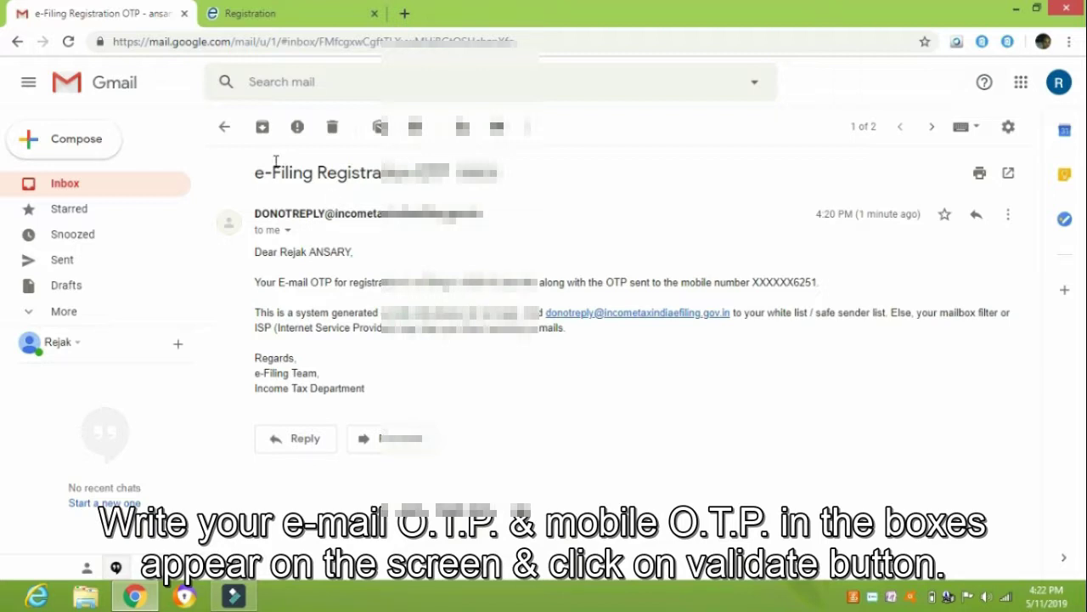
# - On the Registration tab, enter the received e-mail OTP and mobile OTP and click Validate
pyautogui.click(270, 21)
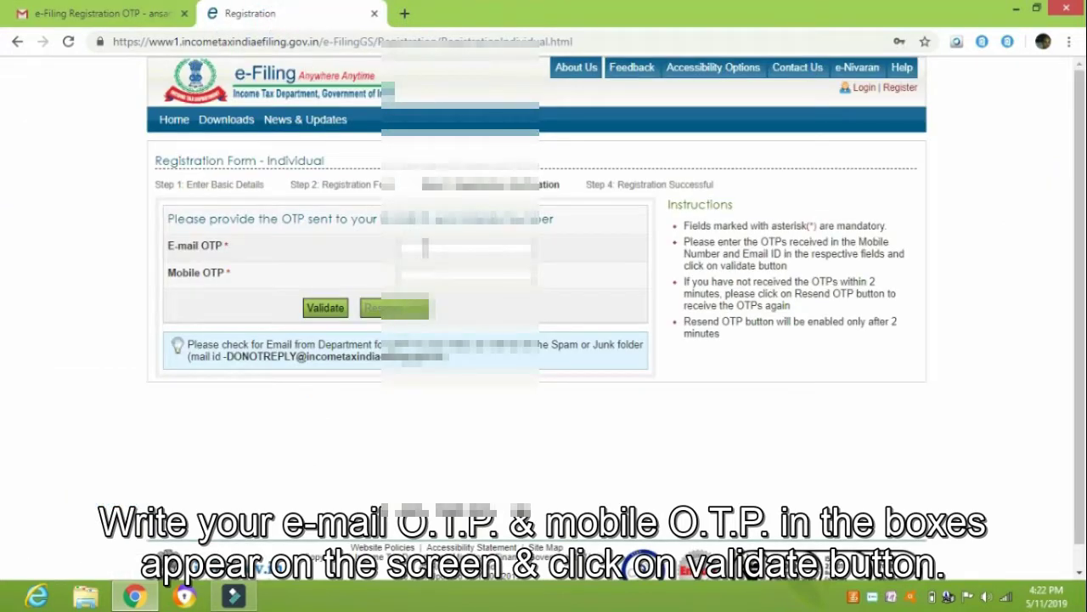
pyautogui.click(445, 246)
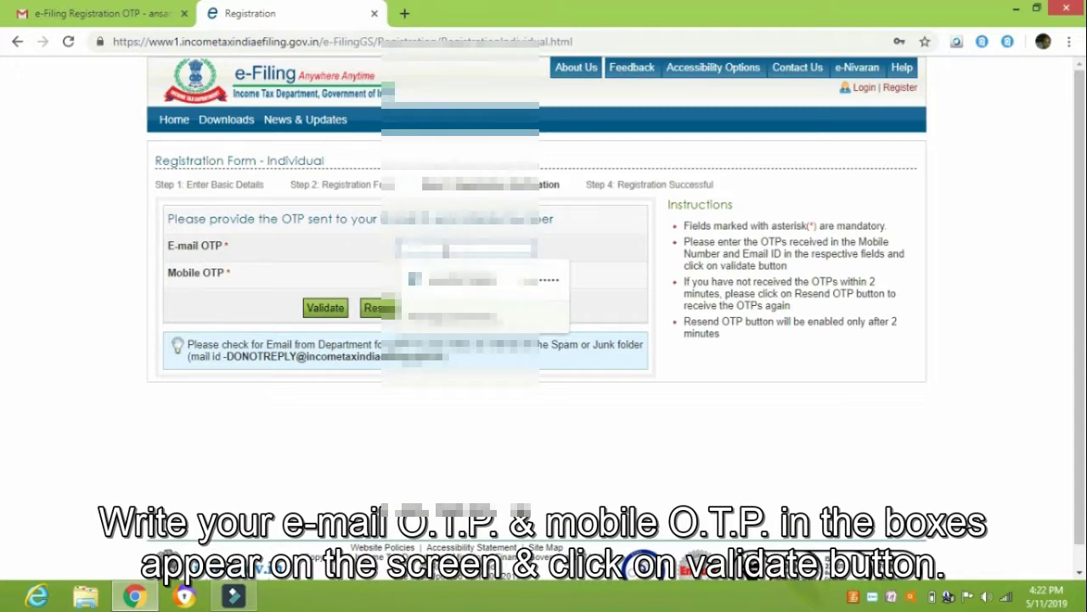
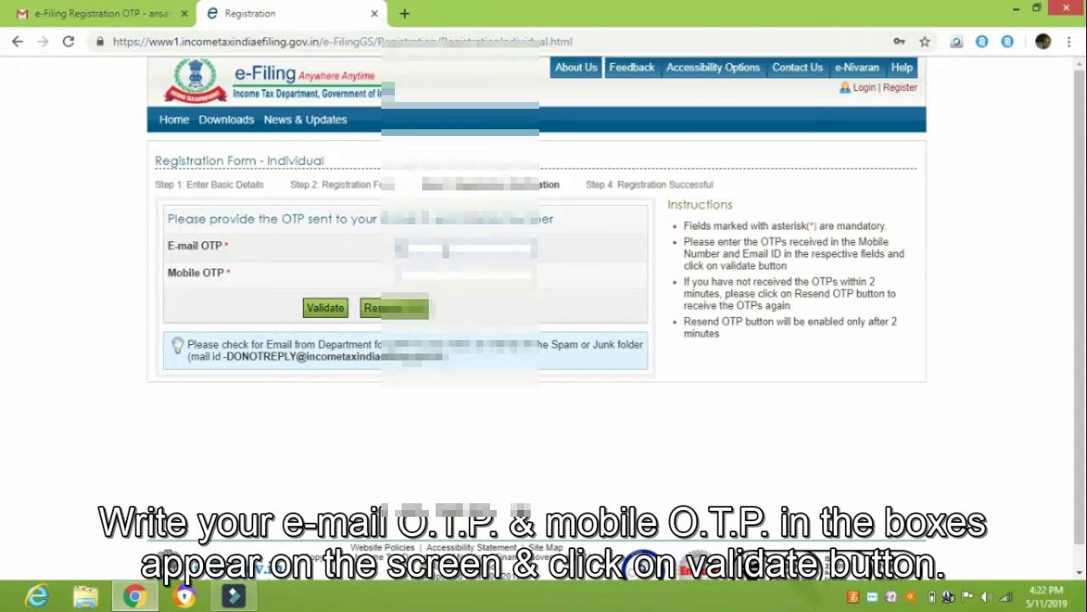
pyautogui.click(447, 275)
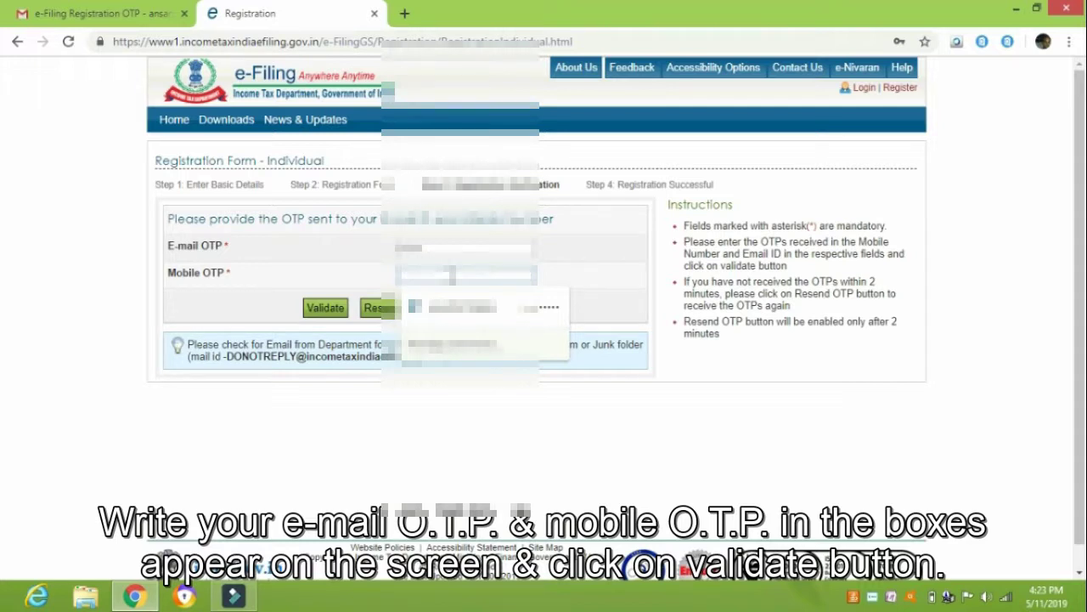
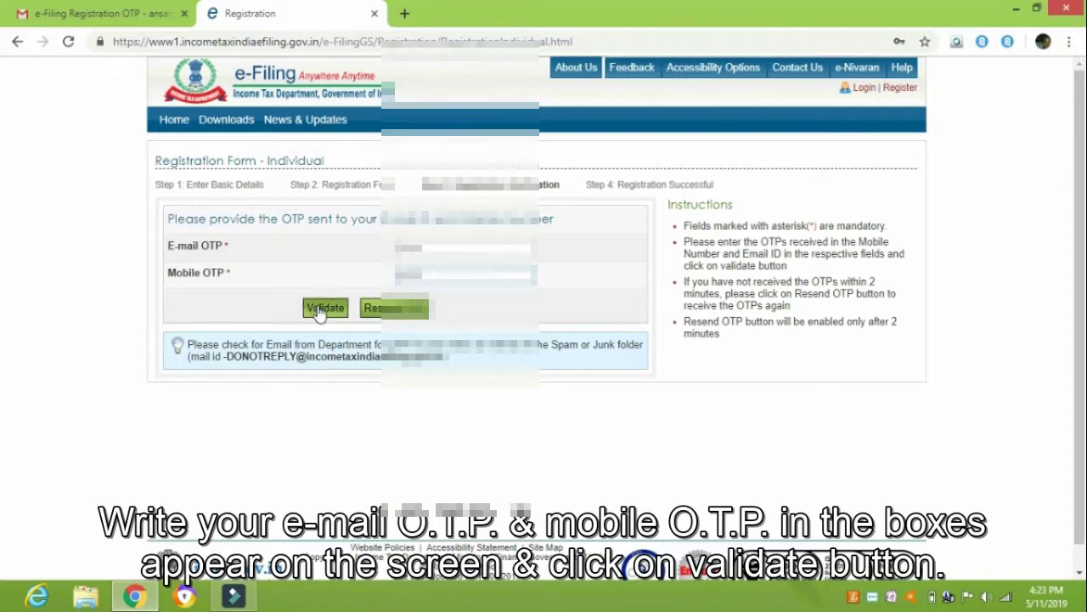
pyautogui.click(322, 310)
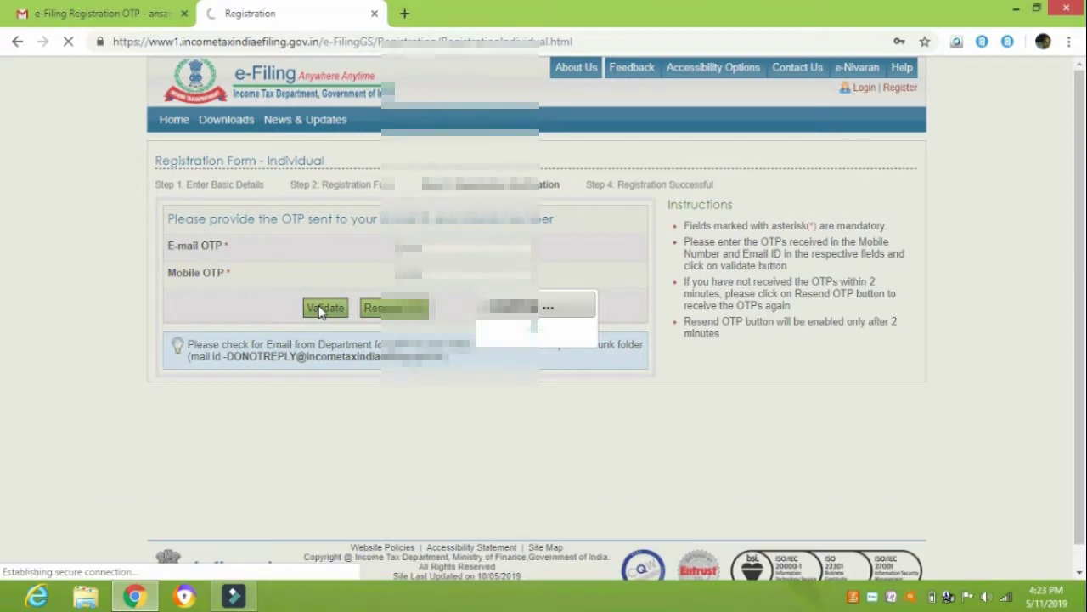